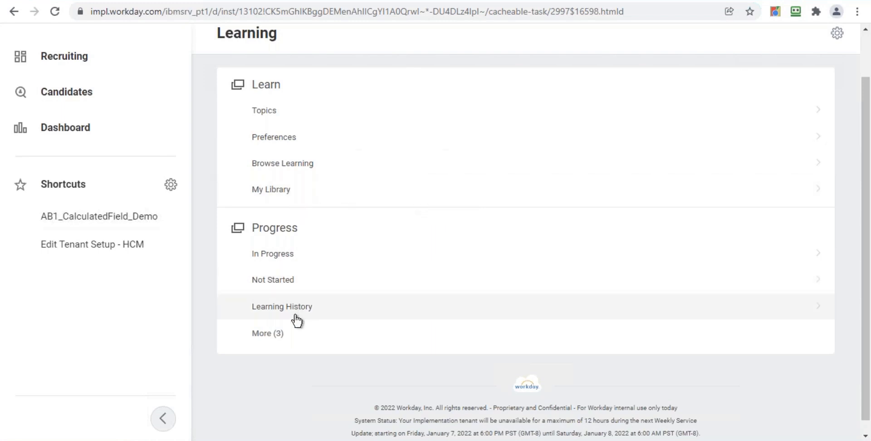
Open the Learning History page and the Browse Learning Content page from the Learning hub, returning each time
left_click(309, 313)
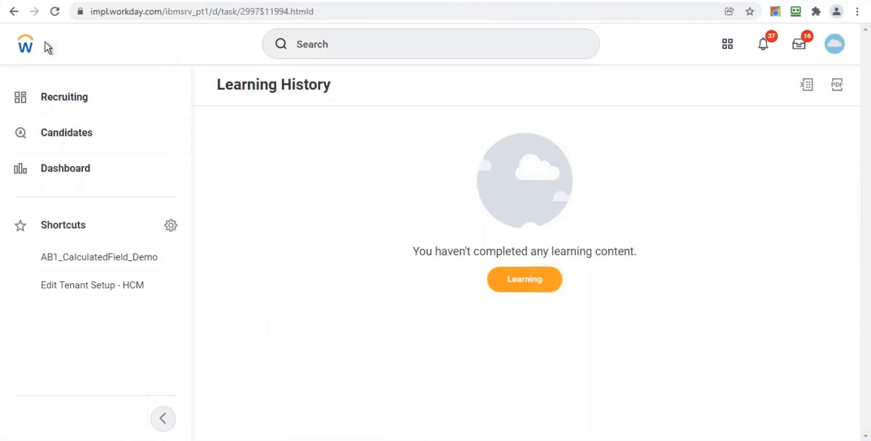
left_click(10, 16)
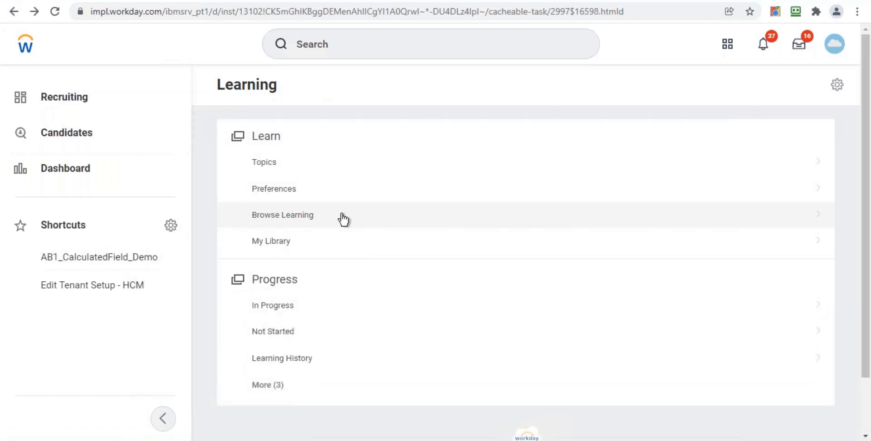
left_click(360, 224)
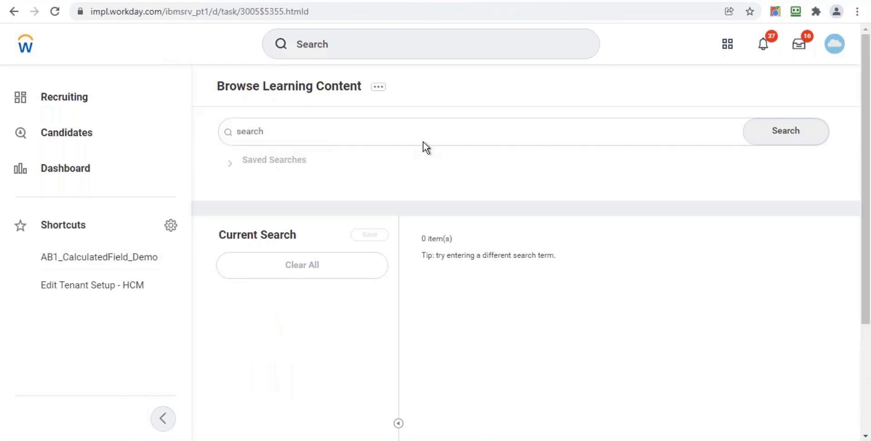
left_click(380, 125)
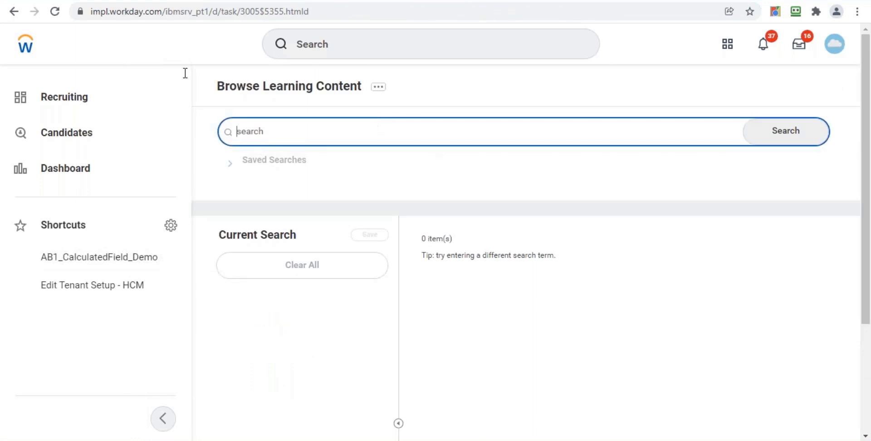
left_click(17, 16)
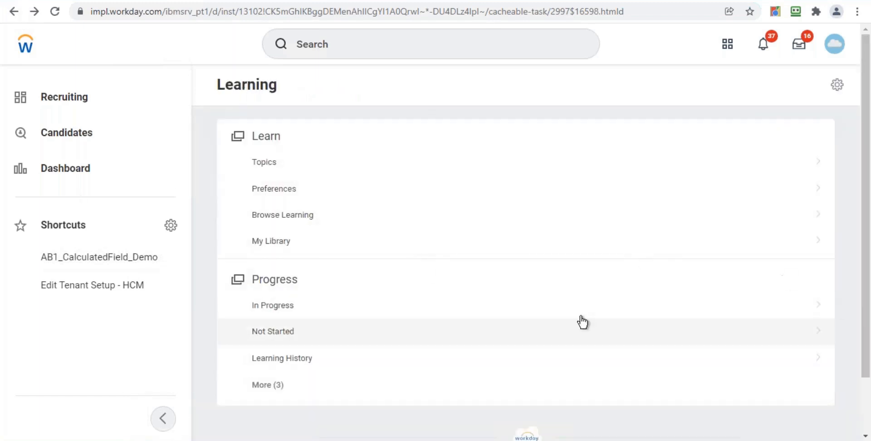
Expand the remaining Progress items and open My Transcript, then return to the Learning hub
left_click(278, 389)
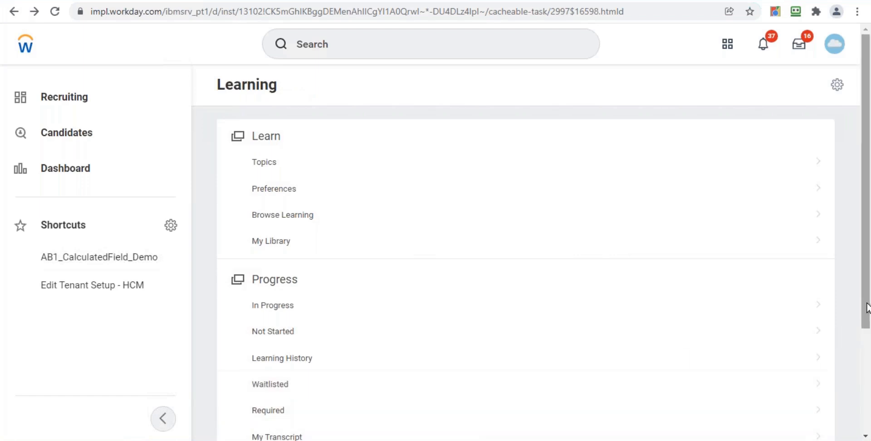
scroll(855, 354, "down", 2)
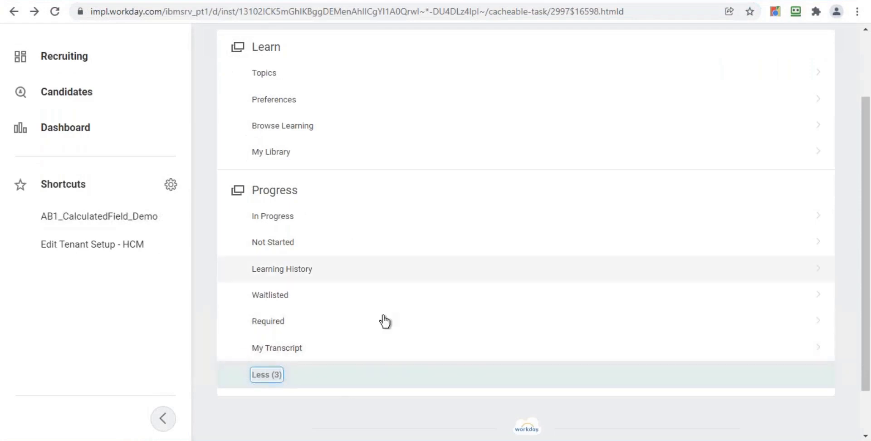
left_click(278, 348)
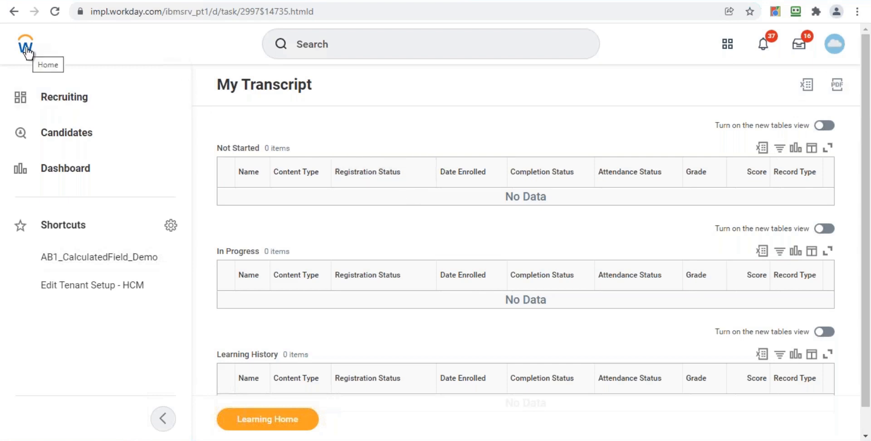
left_click(17, 11)
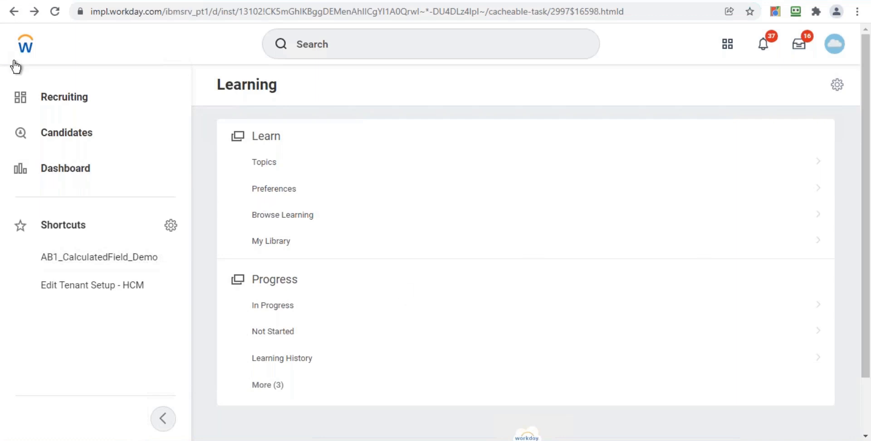
Go to the home page and search for domain:learnin
left_click(28, 45)
left_click(341, 44)
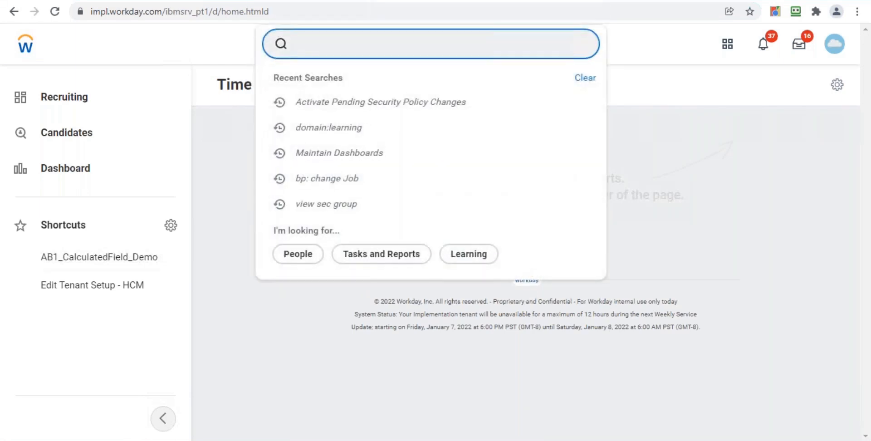
type("domain")
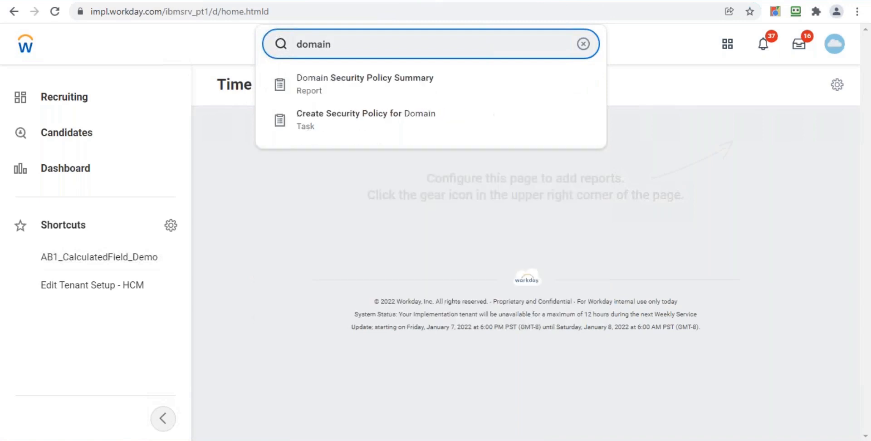
type(":leari")
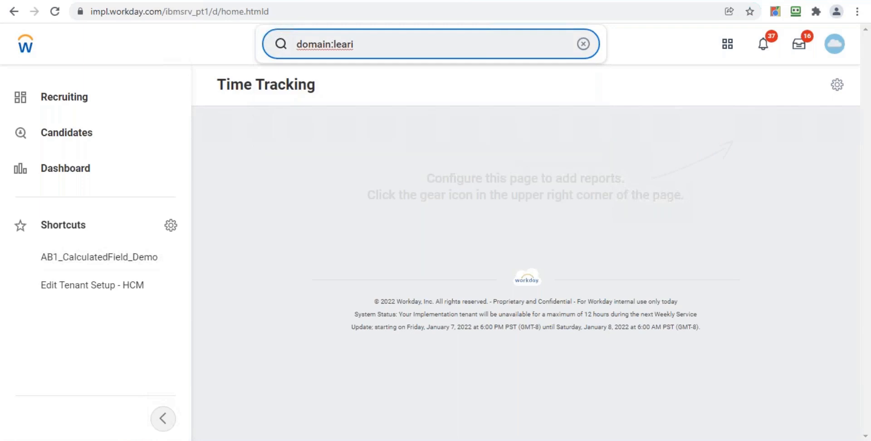
key("BackSpace")
type("nin")
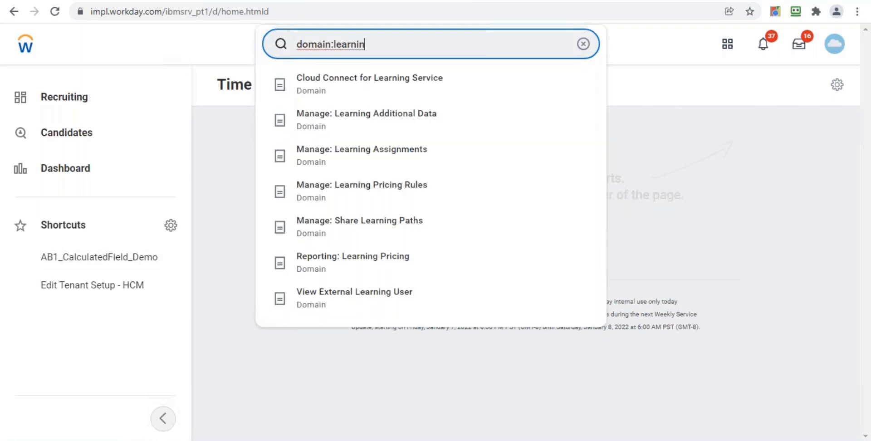
key("Return")
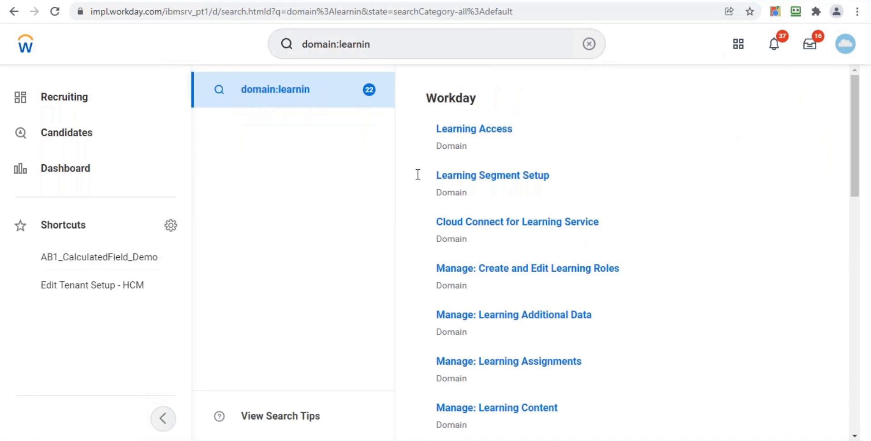
Open the Set Up: Learning domain's security policy permissions and review its security groups
left_click_drag(851, 152, 851, 360)
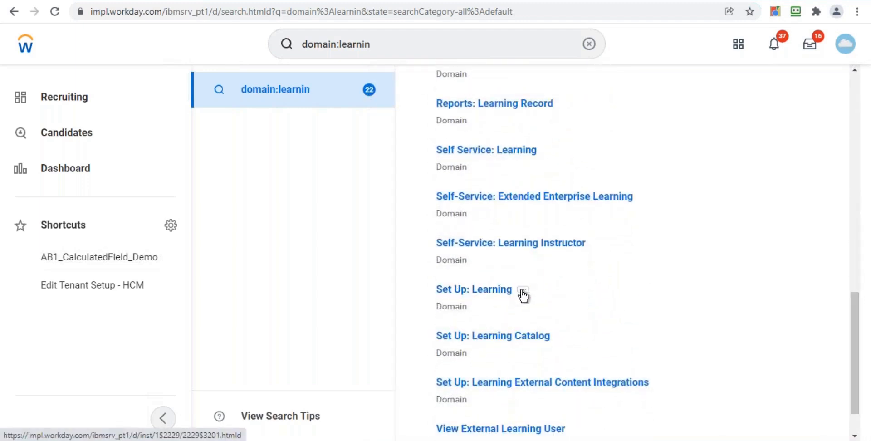
left_click(523, 293)
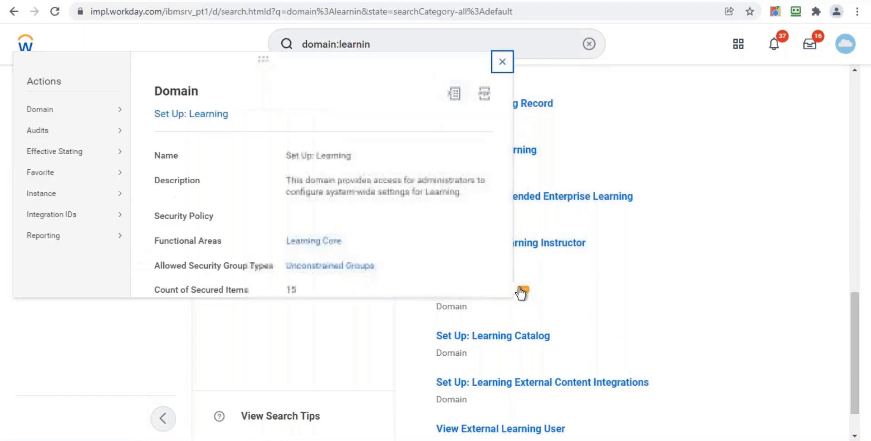
mouse_move(66, 110)
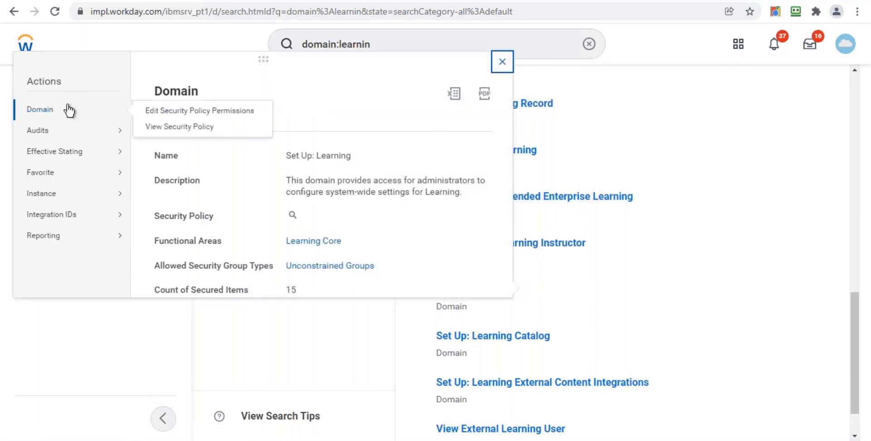
left_click(154, 117)
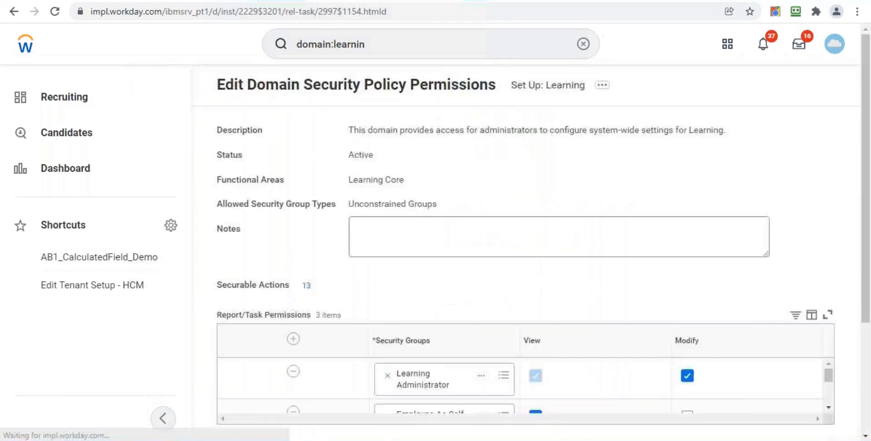
left_click_drag(869, 174, 869, 276)
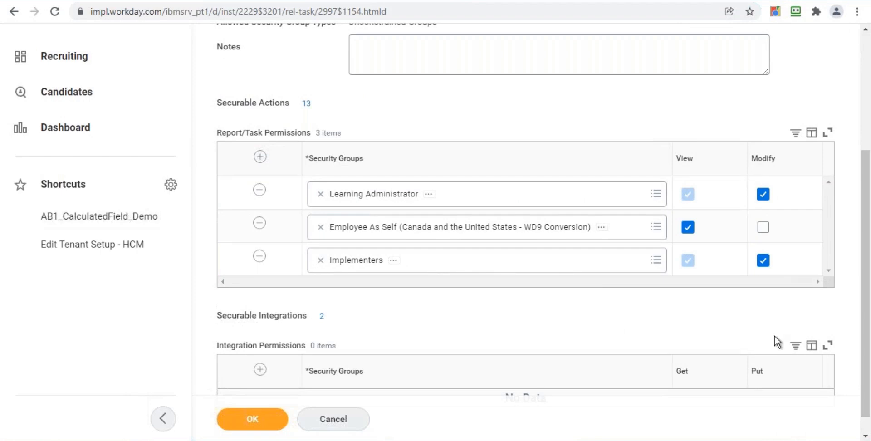
left_click_drag(870, 265, 870, 107)
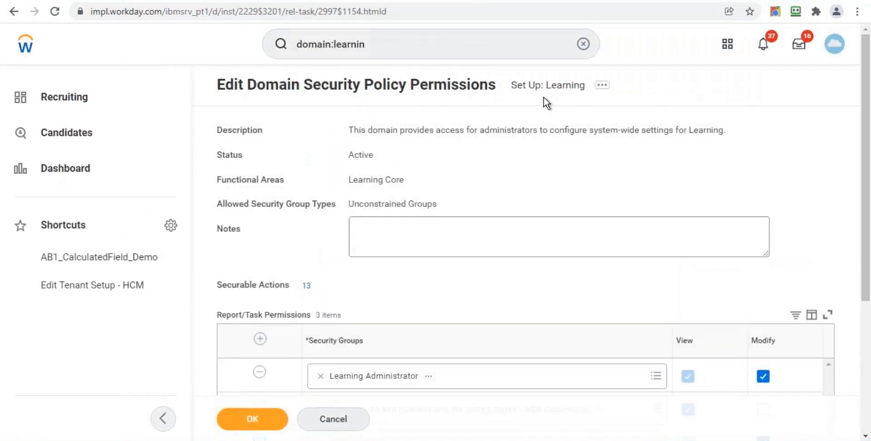
Refine the search to domain:learning
left_click(402, 54)
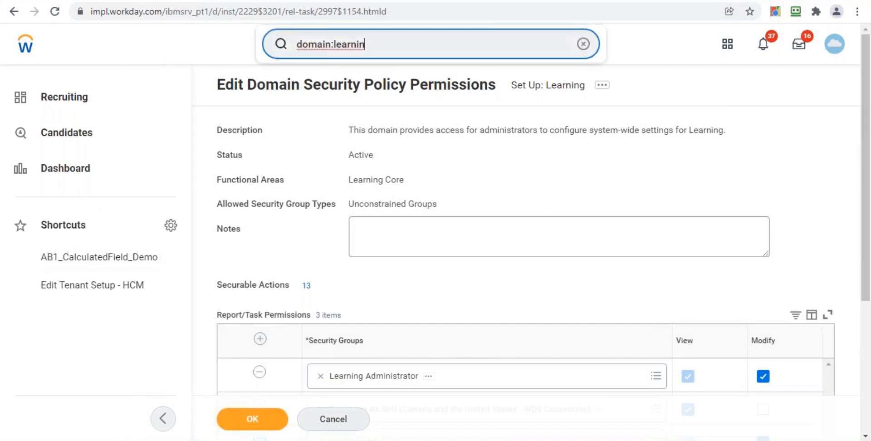
type("g")
key("Return")
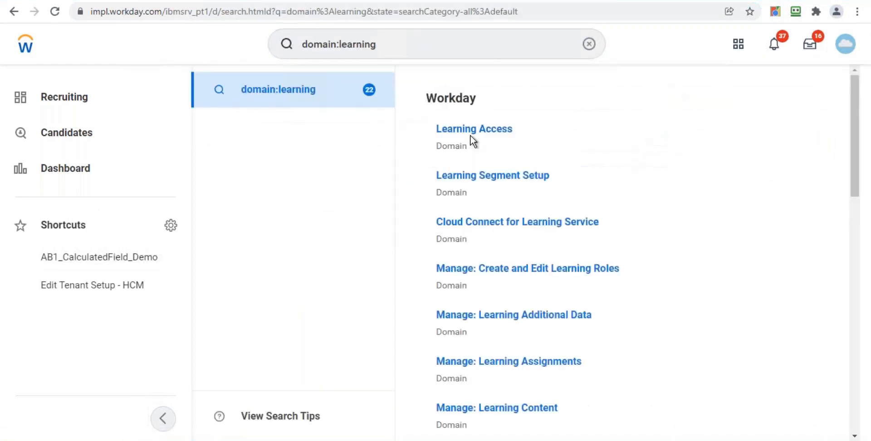
Open the Learning Access domain's security policy permissions and save them
left_click(524, 131)
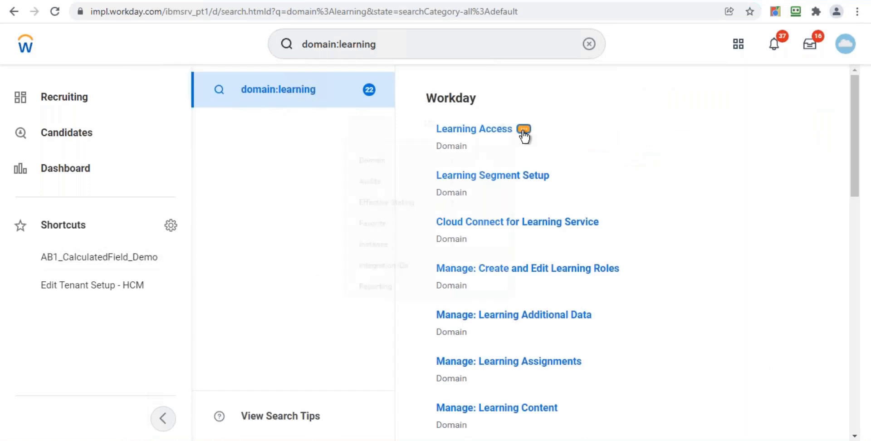
mouse_move(87, 176)
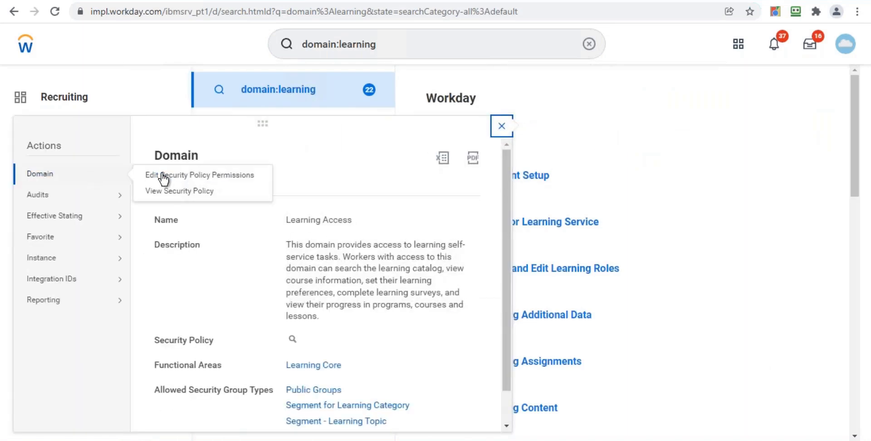
left_click(169, 177)
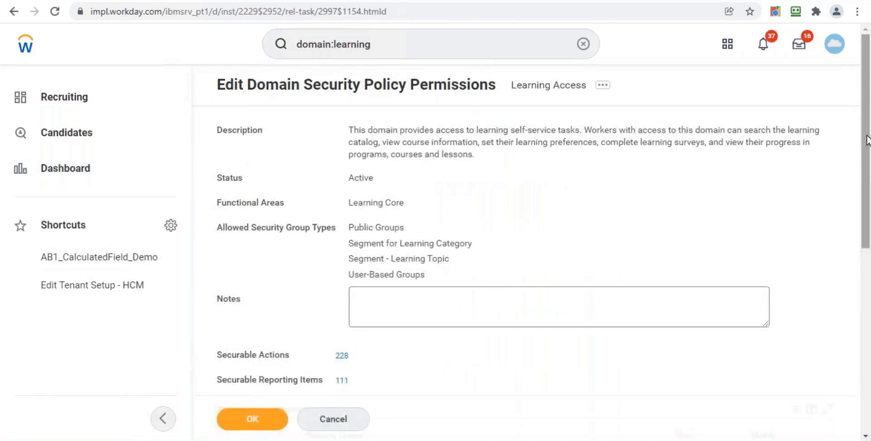
left_click_drag(865, 136, 869, 258)
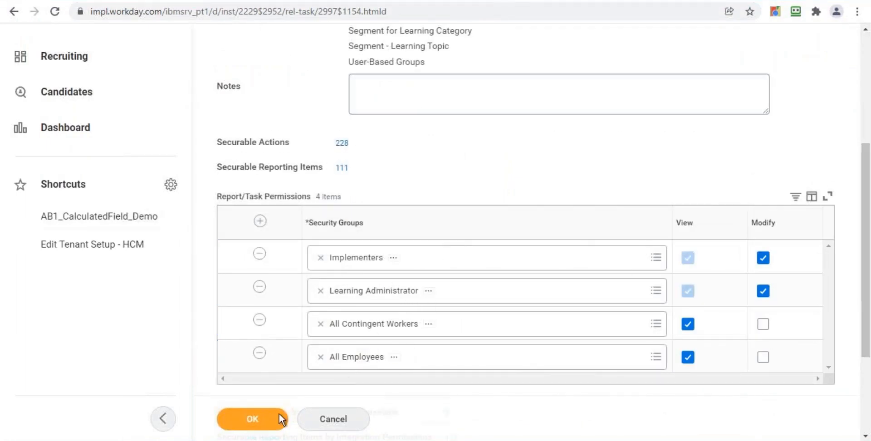
left_click(258, 425)
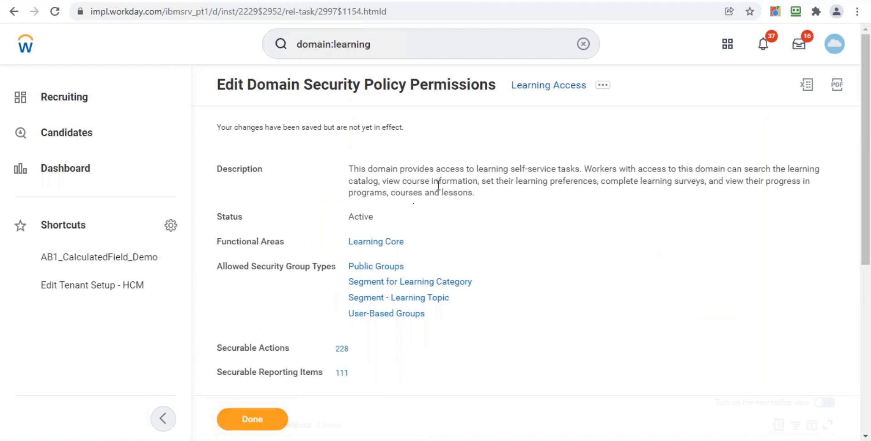
Search for maintain das and open the Maintain Dashboards report
left_click(395, 44)
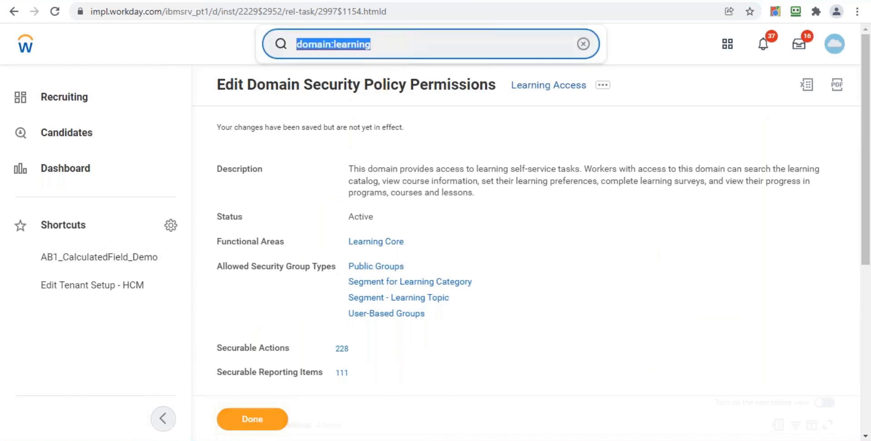
type("mainain")
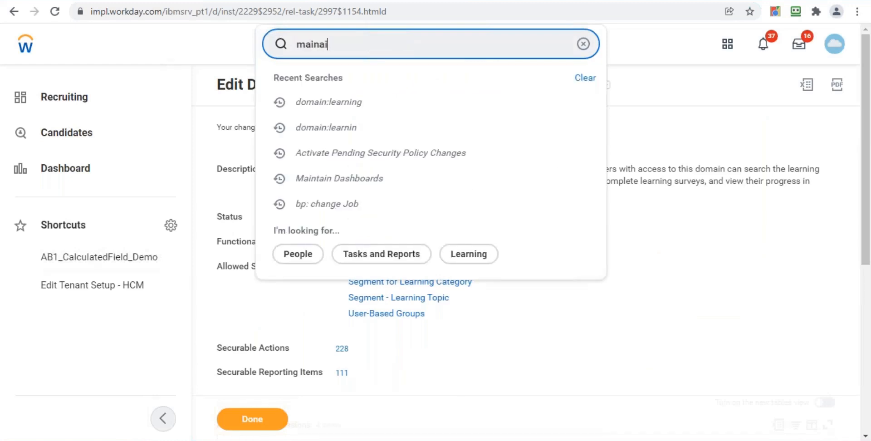
key("BackSpace")
key("BackSpace")
key("BackSpace")
key("BackSpace")
key("BackSpace")
type("ntain ")
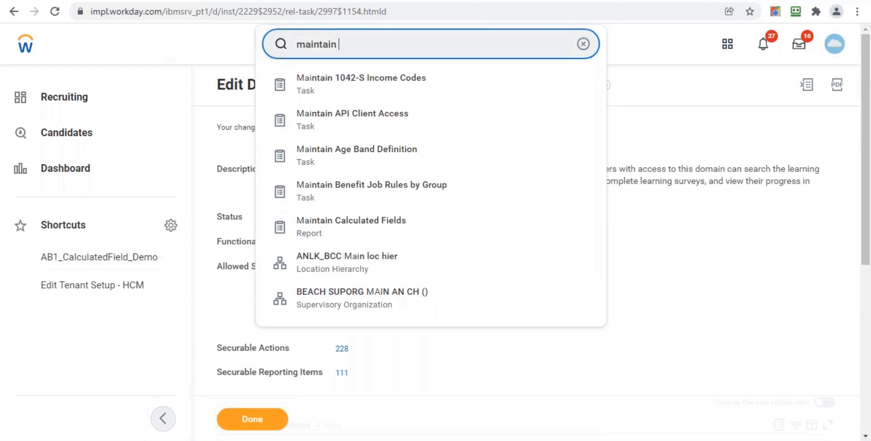
type("das")
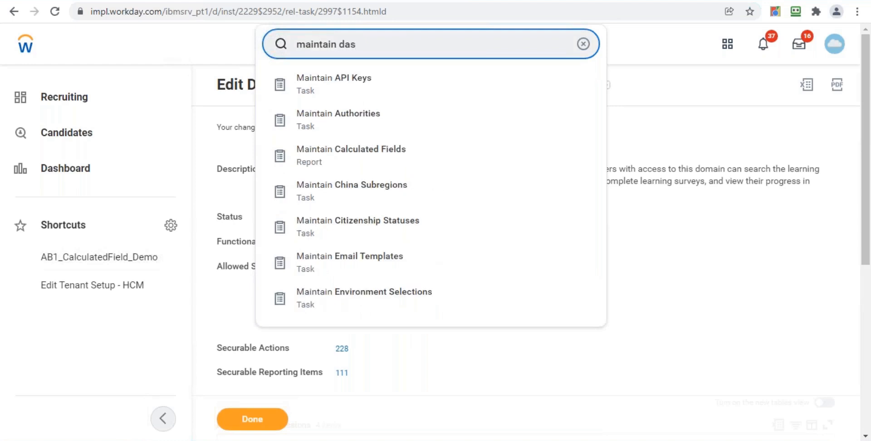
type("g")
key("BackSpace")
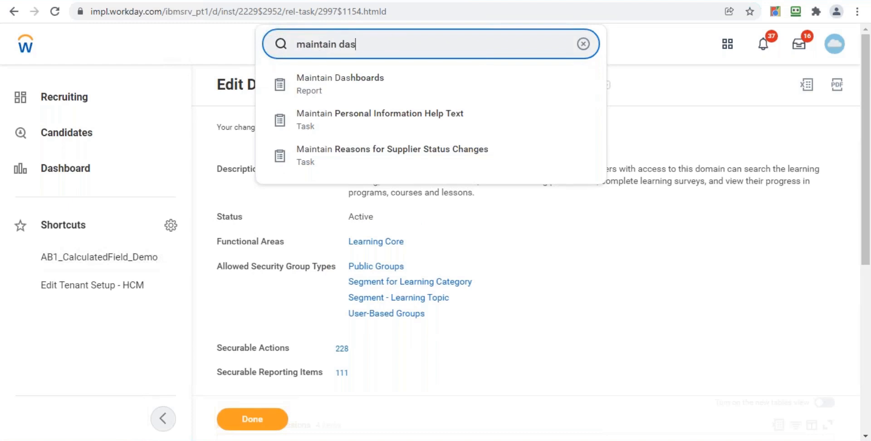
left_click(325, 86)
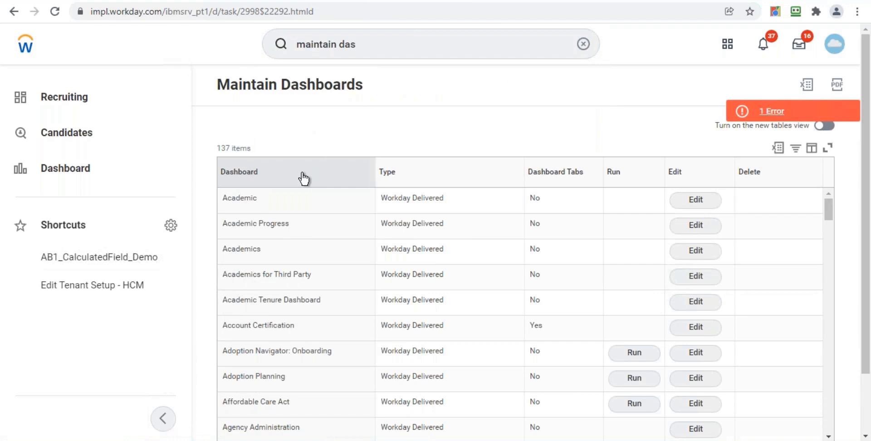
Filter the dashboards list by the Dashboard column to show only Home
left_click(303, 178)
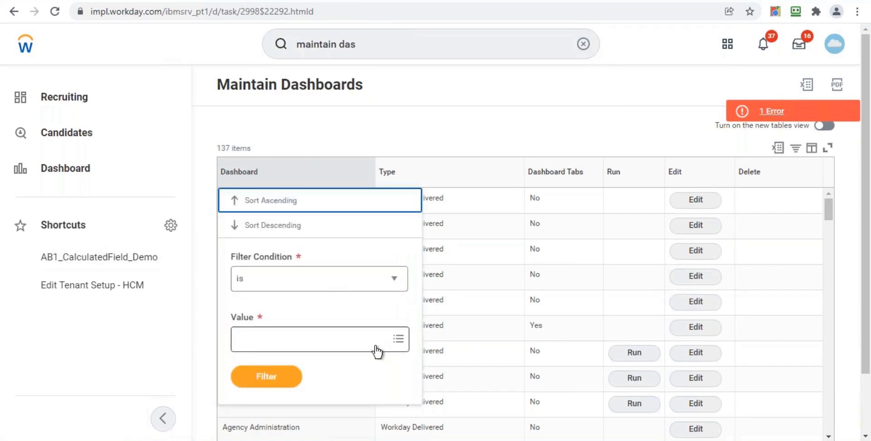
left_click(377, 351)
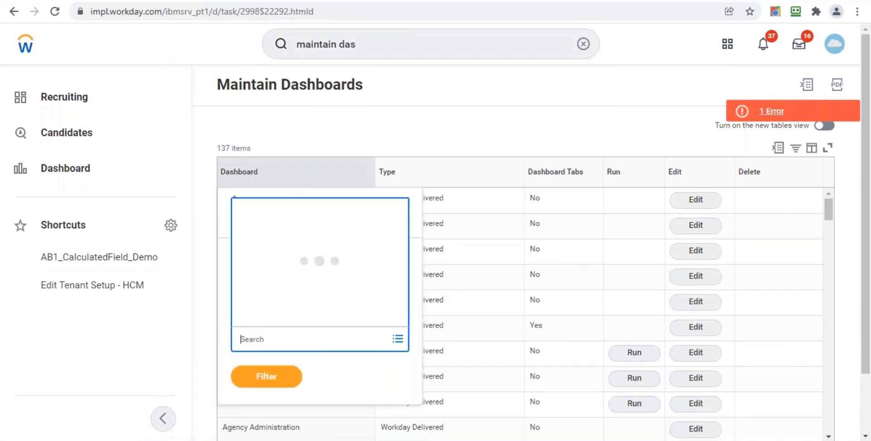
type("home")
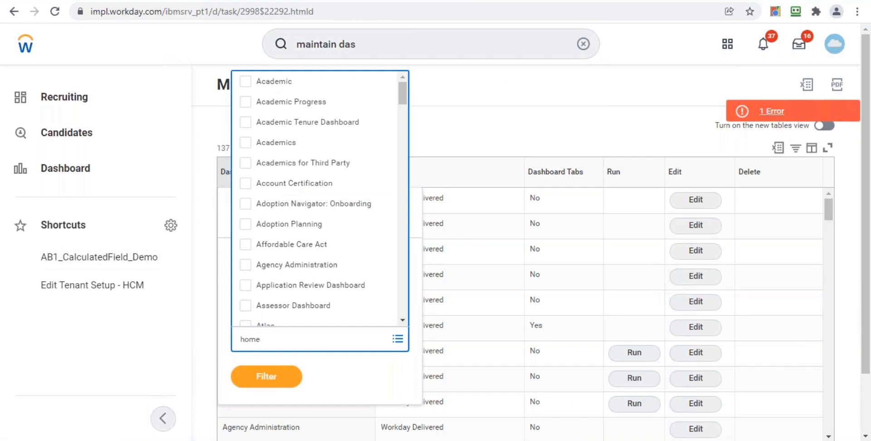
key("Return")
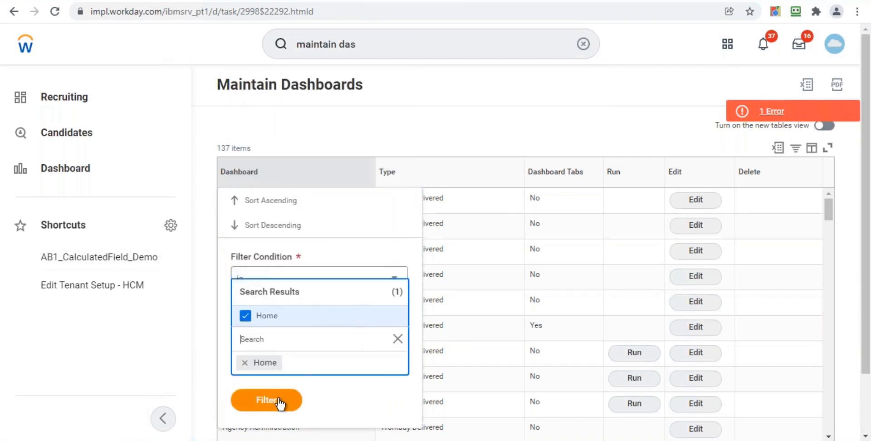
left_click(279, 402)
left_click(272, 386)
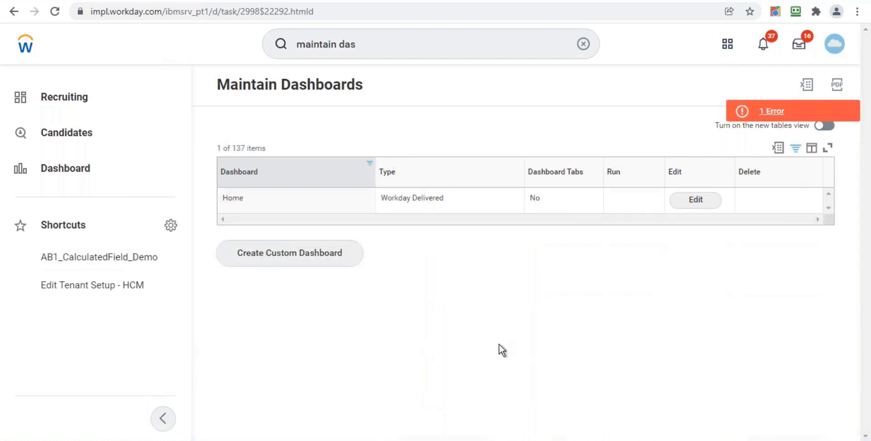
Open the Home dashboard for editing, review its worklets down to Learning and their required groups, and finish
left_click(703, 202)
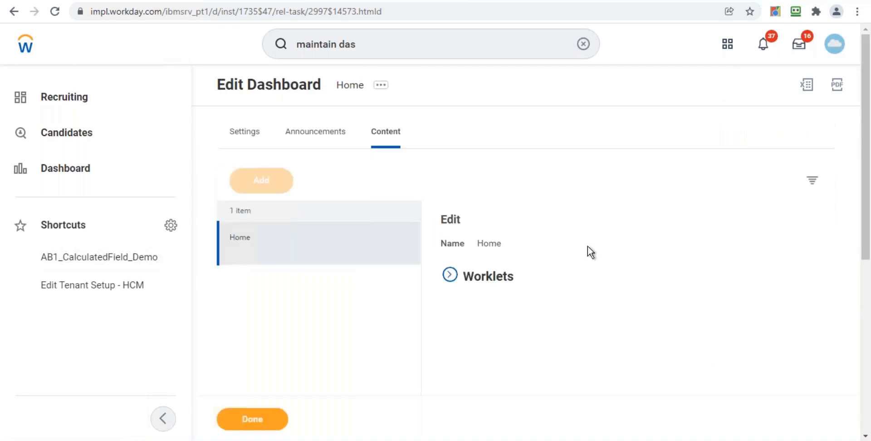
scroll(869, 152, "down", 3)
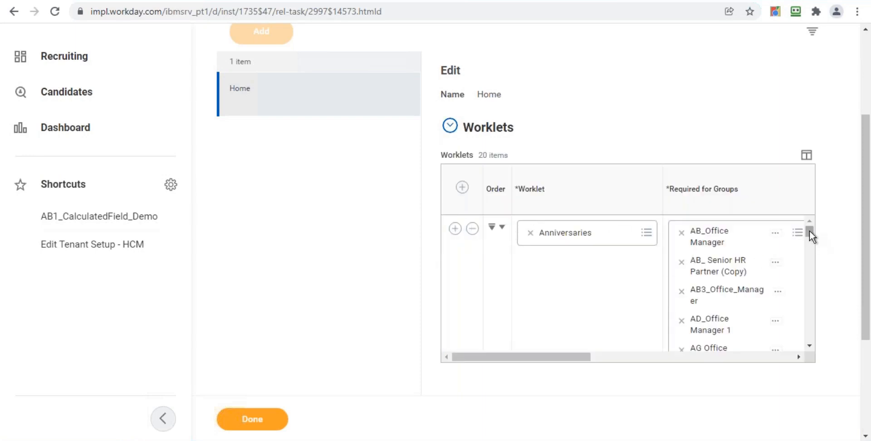
left_click_drag(809, 230, 811, 345)
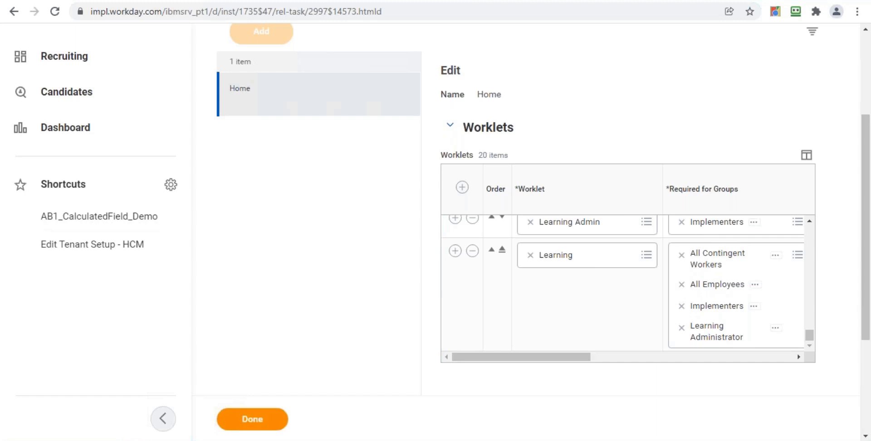
left_click(252, 419)
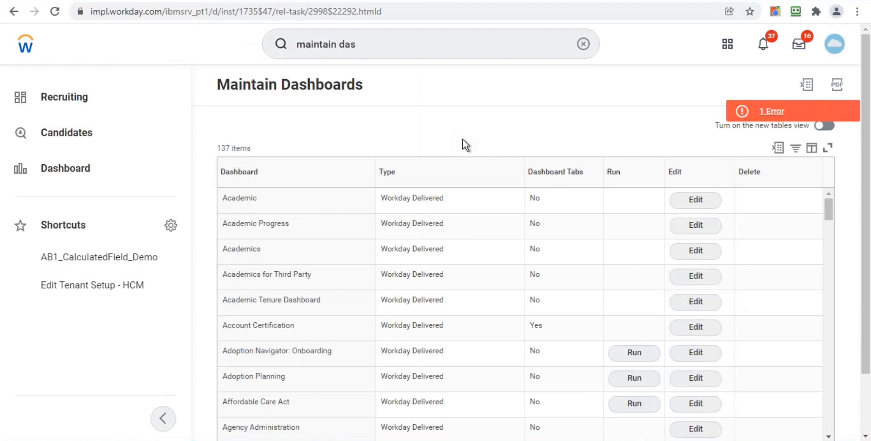
Clear the search, return to the home page and open the Recruiting dashboard
left_click(583, 44)
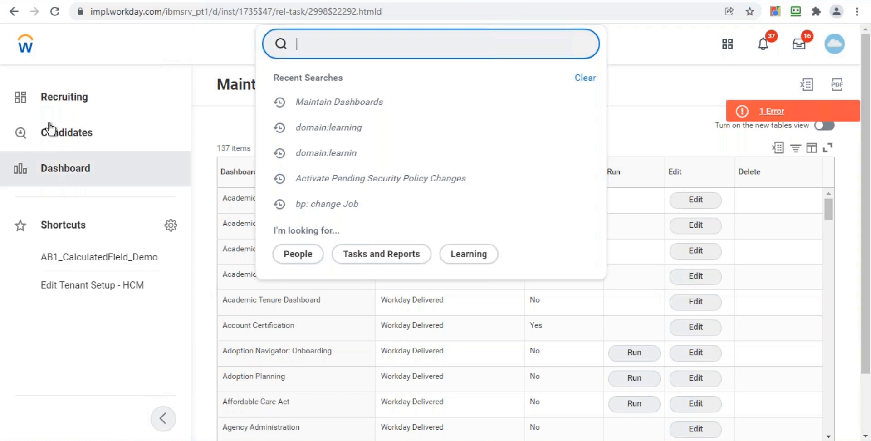
left_click(26, 46)
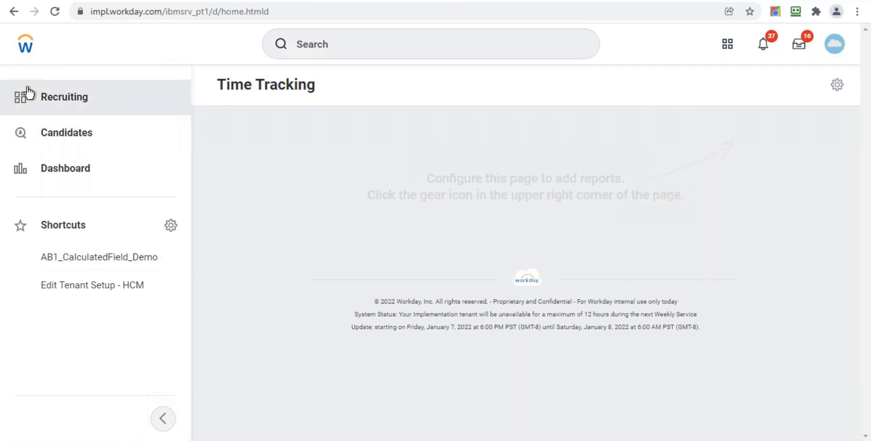
left_click(78, 104)
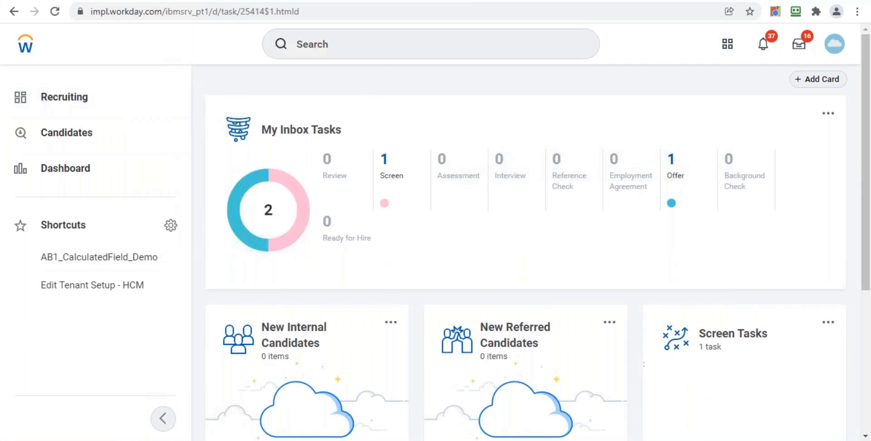
Search for maintain dashboard and open the Maintain Dashboards report
left_click(354, 40)
type("maintain ")
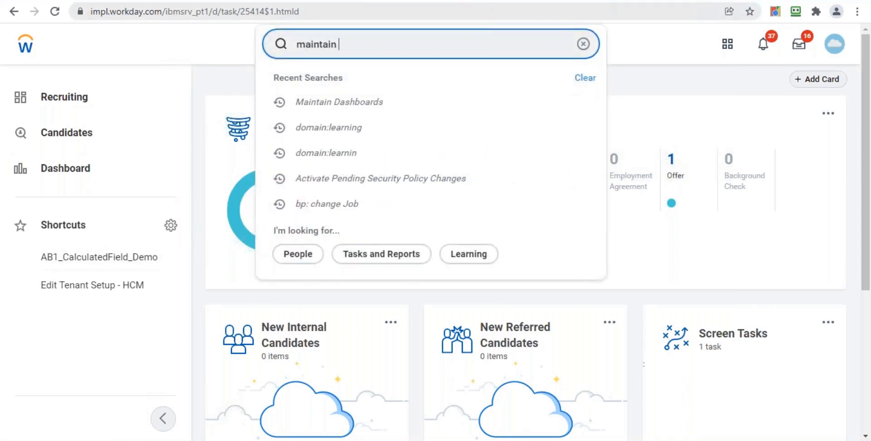
type("dashboard")
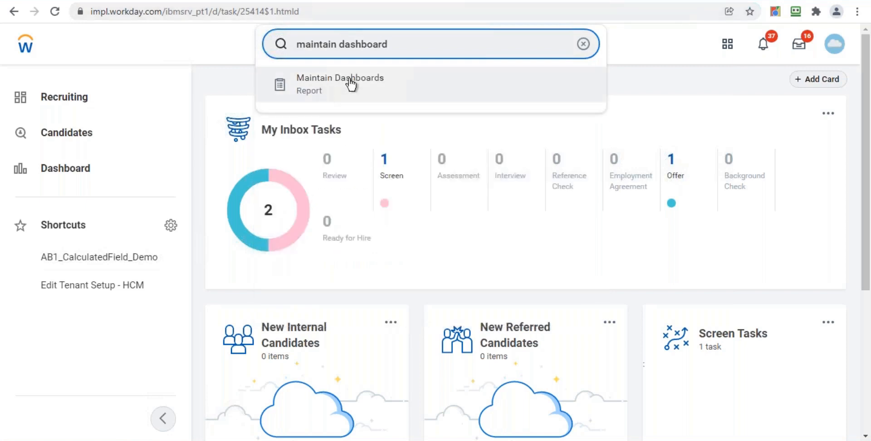
left_click(350, 85)
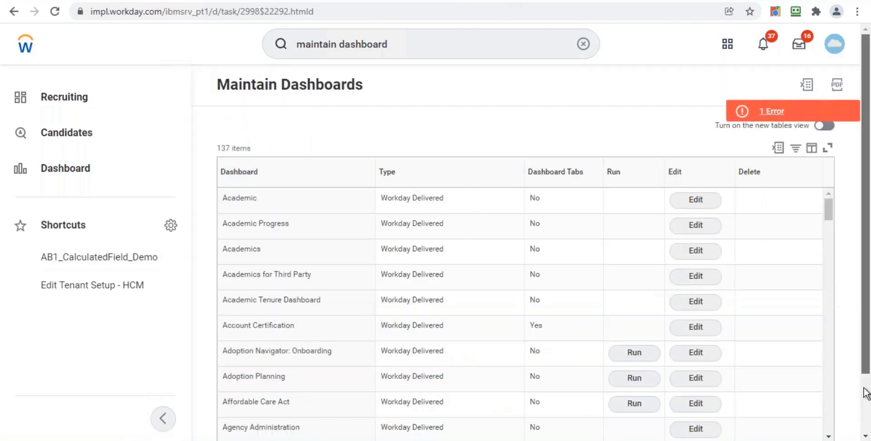
Browse the available dashboards in the Dashboard column's filter value list
scroll(864, 394, "down", 2)
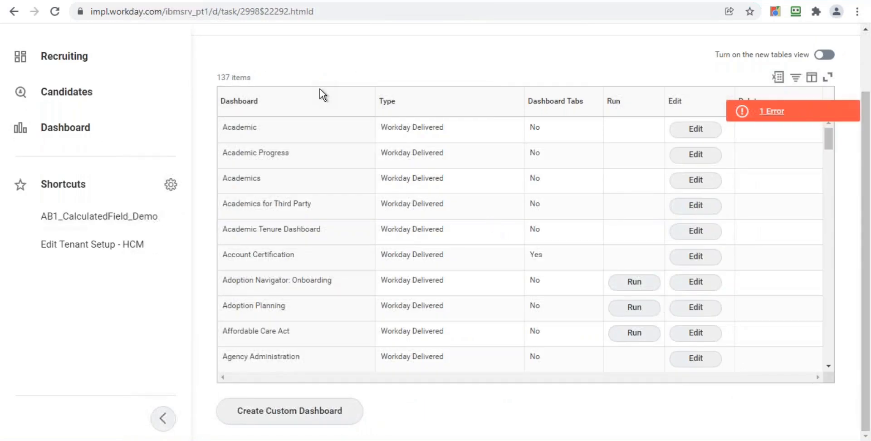
left_click(317, 105)
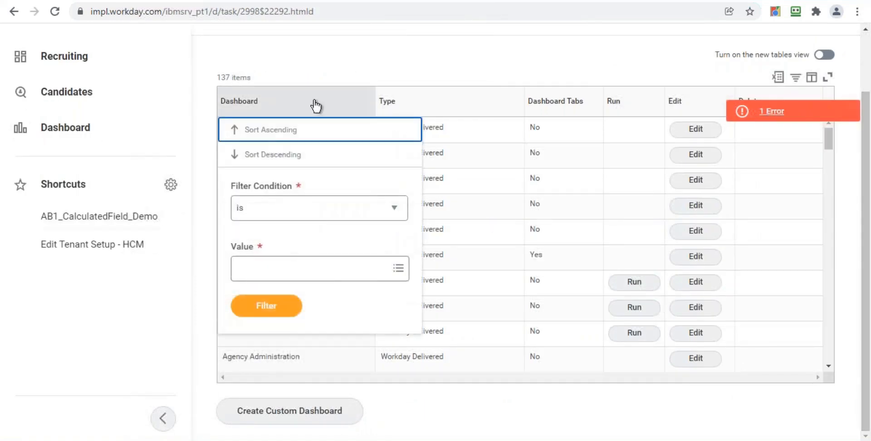
left_click(313, 278)
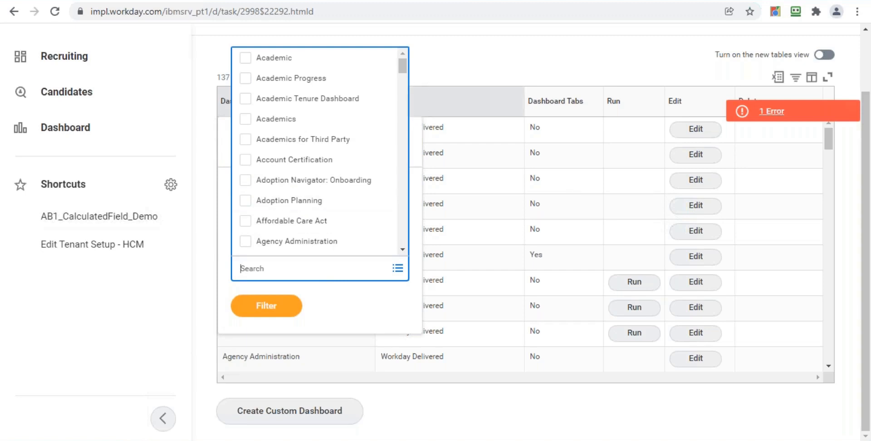
scroll(403, 65, "down", 2)
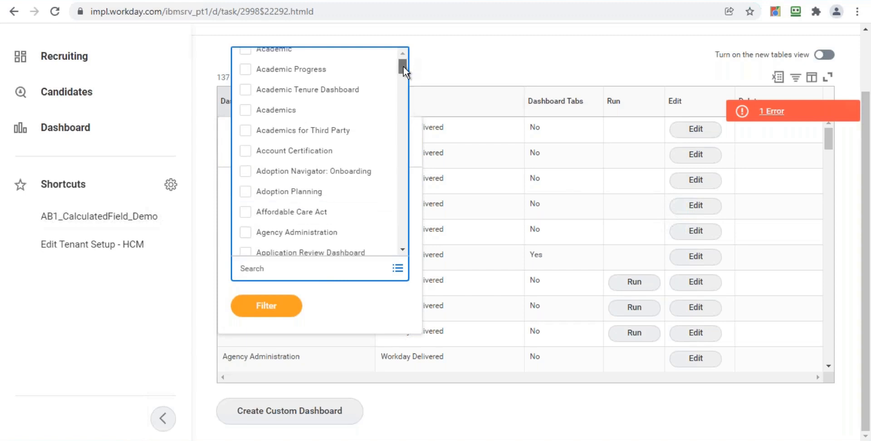
left_click_drag(404, 83, 402, 127)
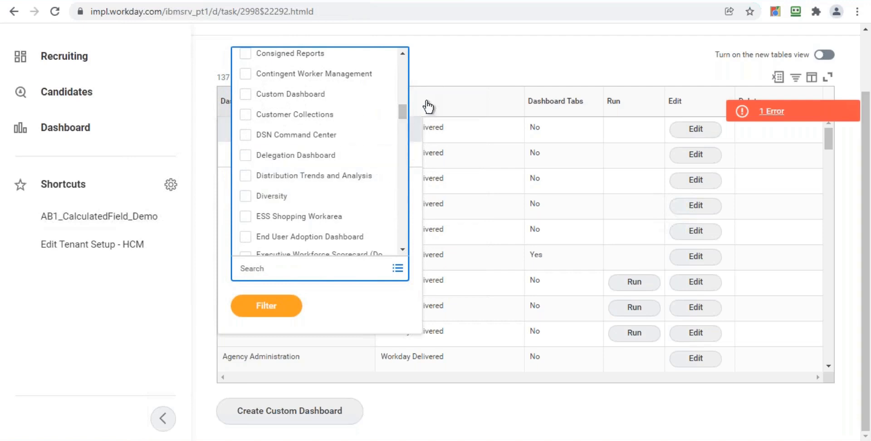
left_click_drag(404, 113, 405, 169)
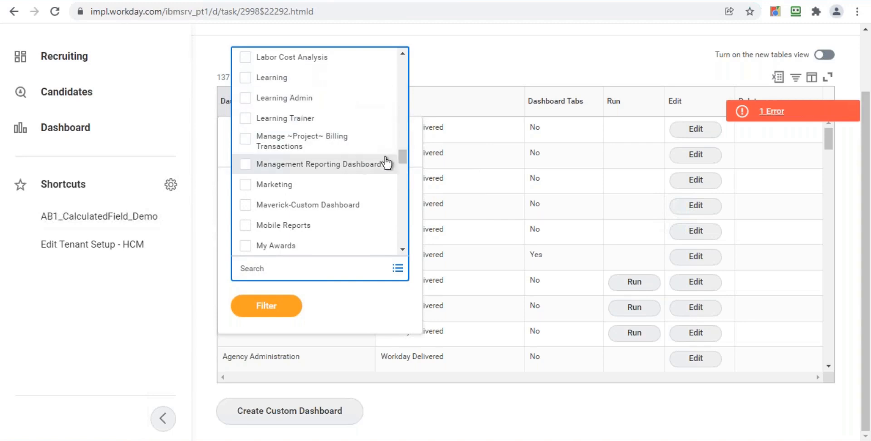
left_click_drag(402, 157, 402, 227)
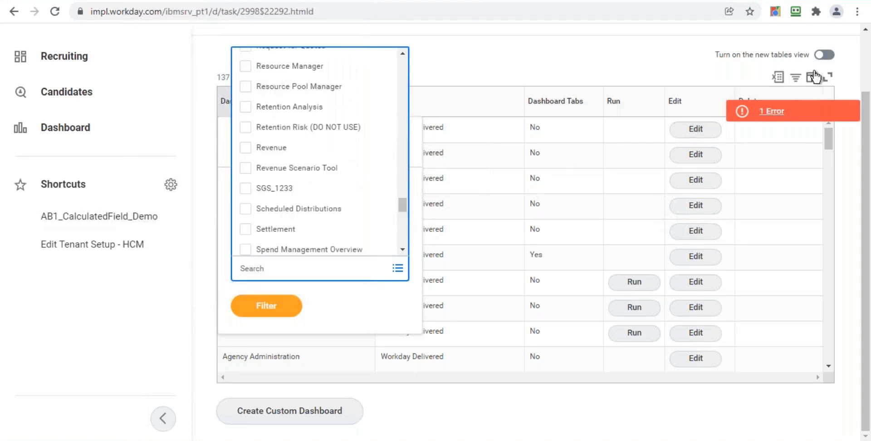
left_click(865, 50)
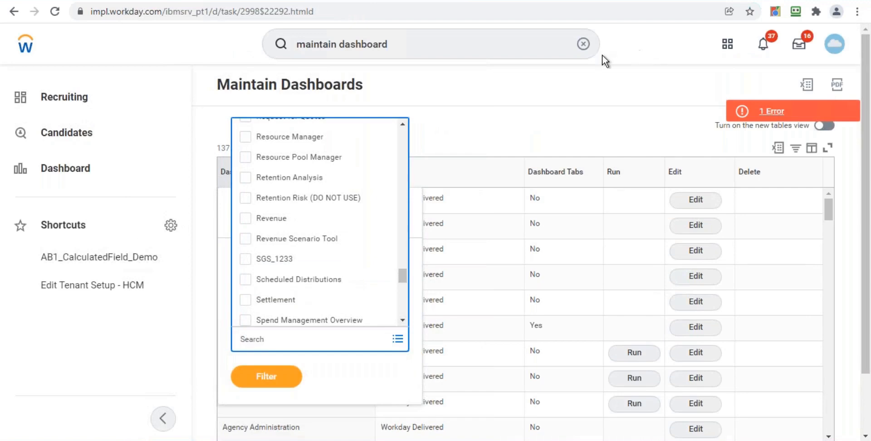
Search for maintain feat and open the Maintain Feature Opt-Ins report
left_click(585, 47)
left_click(470, 57)
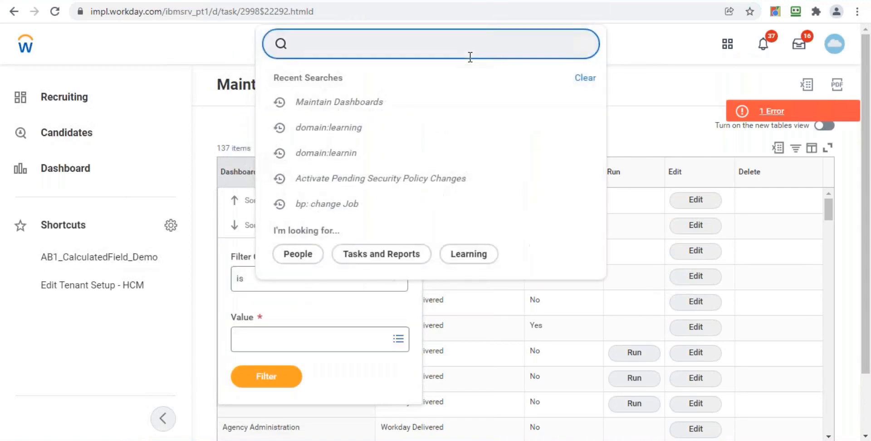
type("maintain ")
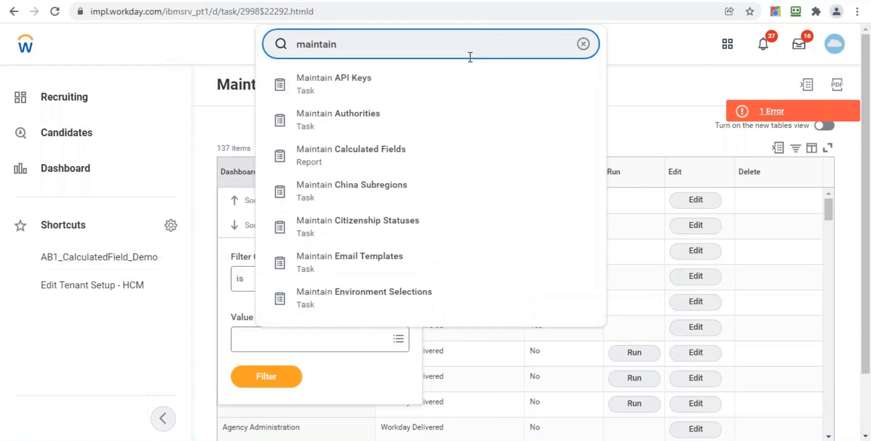
type("feat")
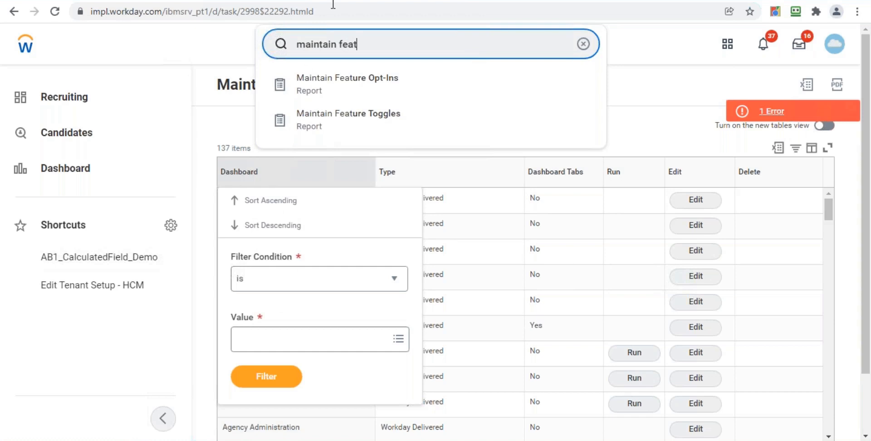
left_click(361, 97)
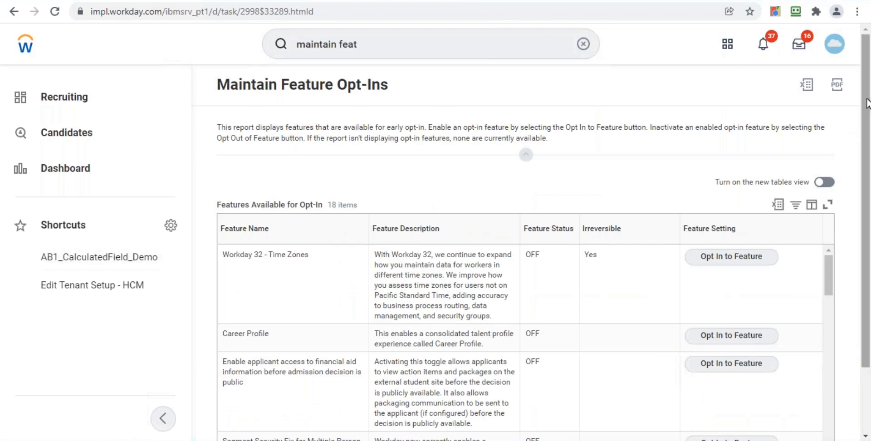
Filter feature names containing Learni and opt in to Learner Experience - Learning Paths
scroll(864, 181, "down", 2)
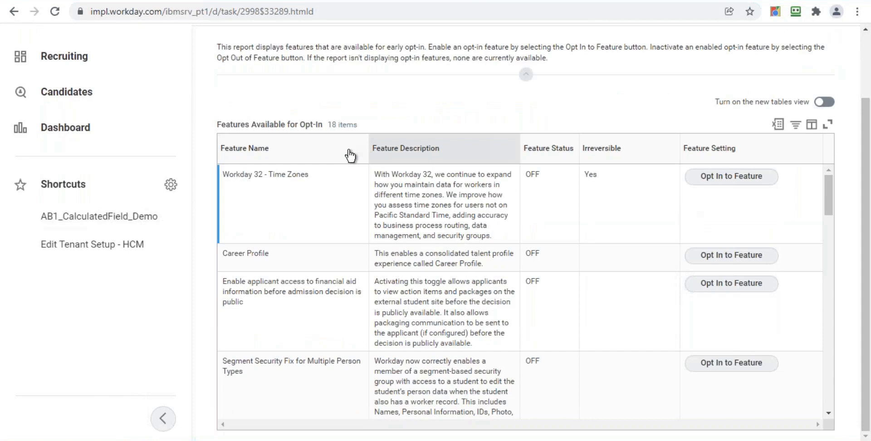
left_click(331, 162)
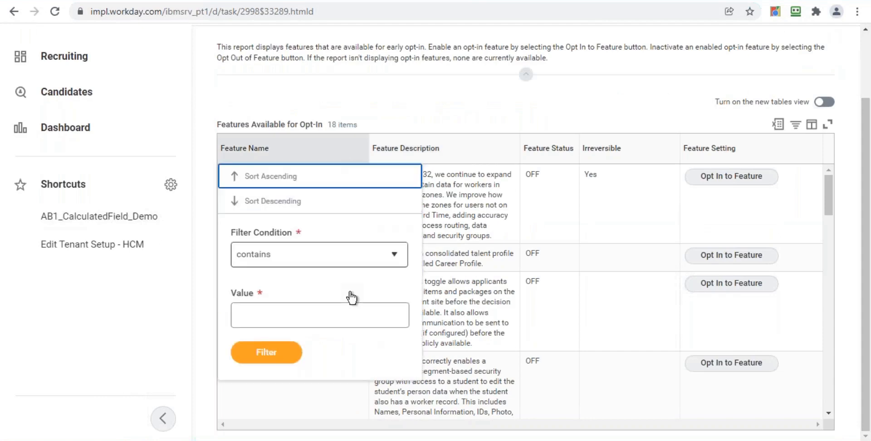
left_click(348, 317)
type("Learni")
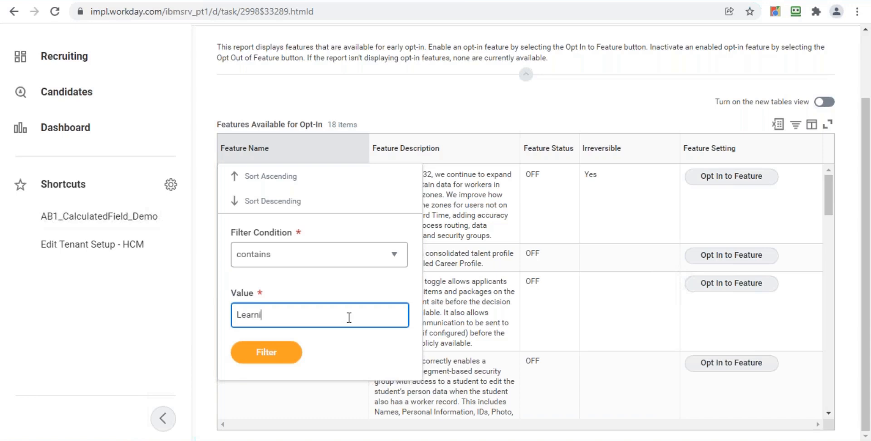
left_click(259, 359)
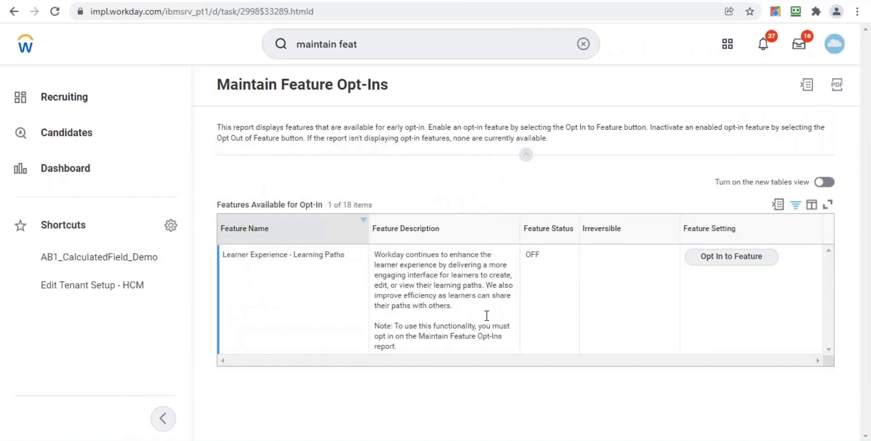
left_click(718, 258)
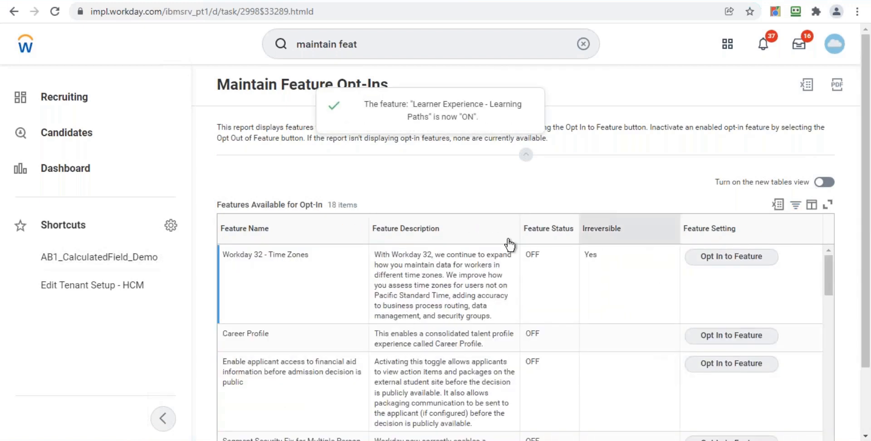
Filter the feature names again to those containing learning
left_click(329, 242)
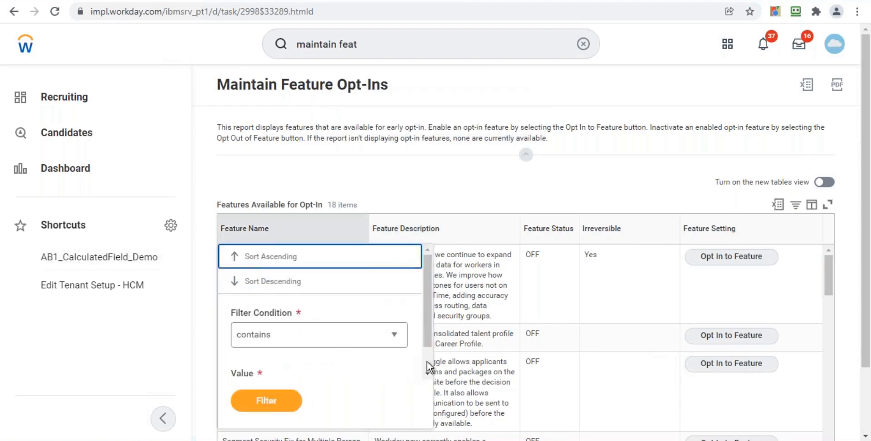
scroll(426, 361, "down", 1)
left_click(332, 369)
type("learning")
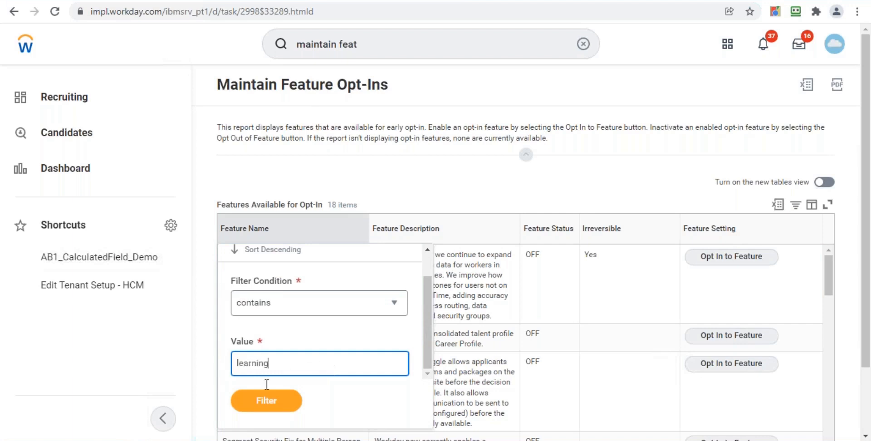
left_click(265, 409)
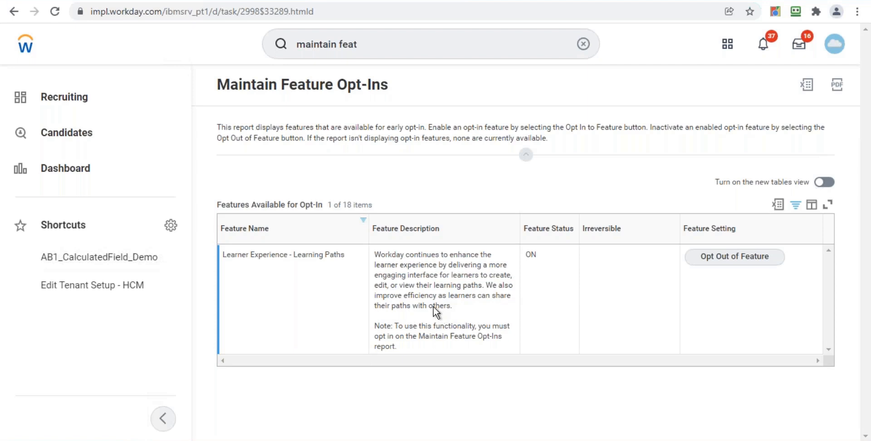
Filter feature names containing home and opt in to Learner Experience - Home
left_click(309, 233)
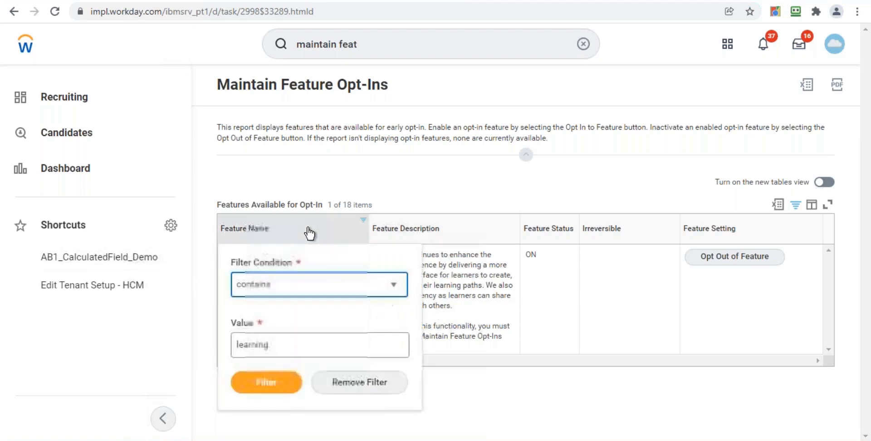
left_click(345, 352)
key("ctrl+a")
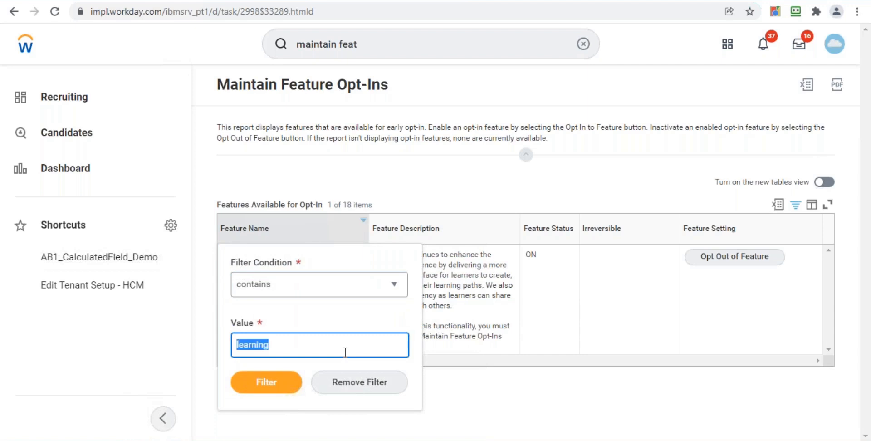
type("home")
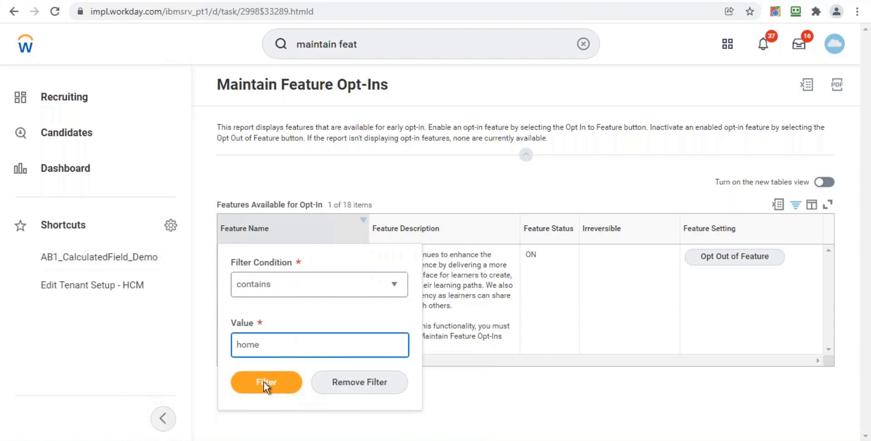
left_click(265, 386)
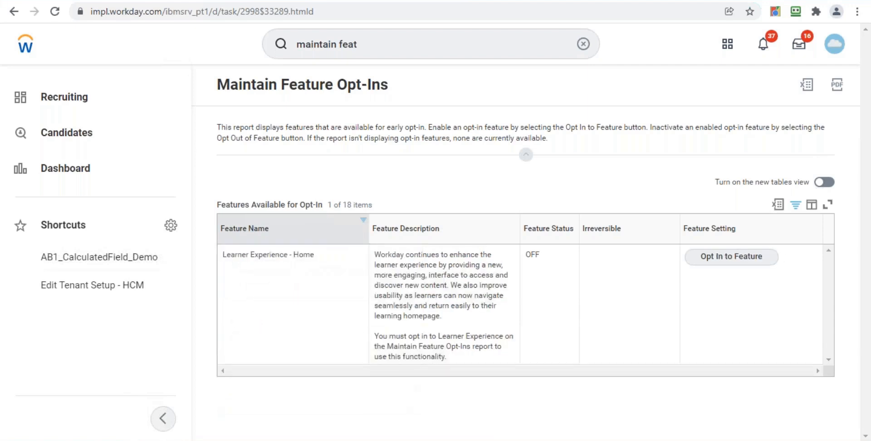
left_click(409, 314)
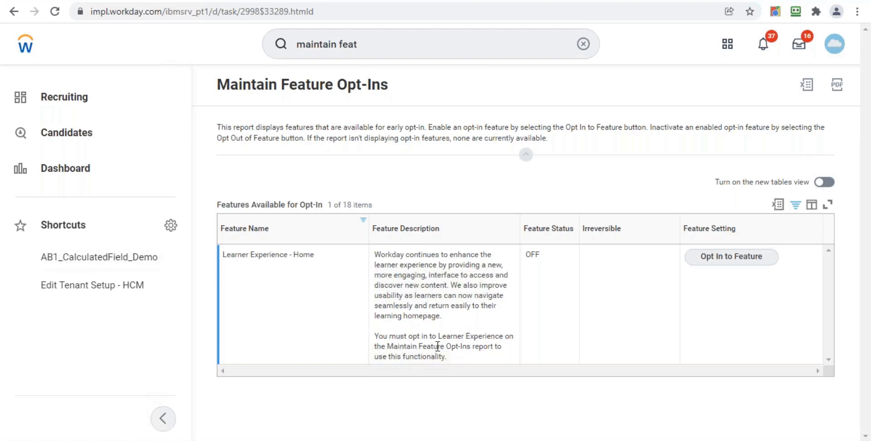
left_click(731, 256)
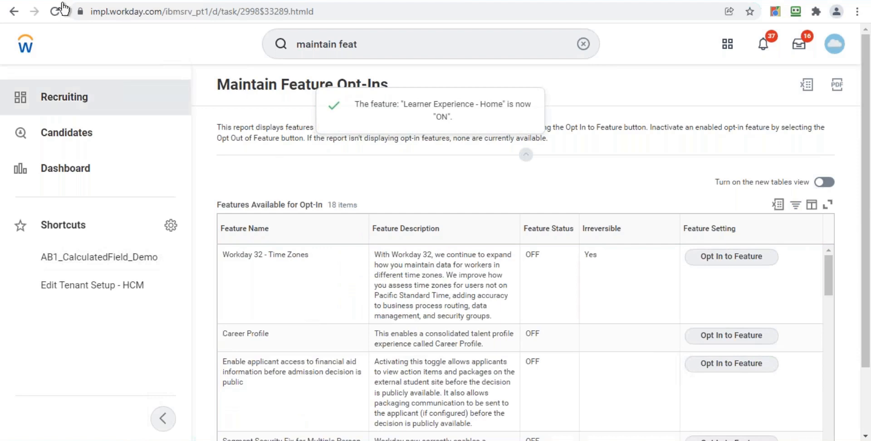
Return to the Workday home page, logging in again through the password manager, and clear the search field
left_click(26, 44)
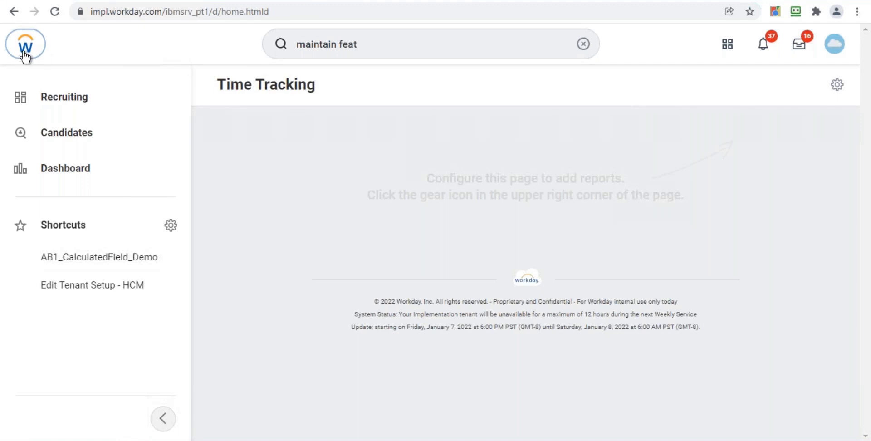
left_click(189, 2)
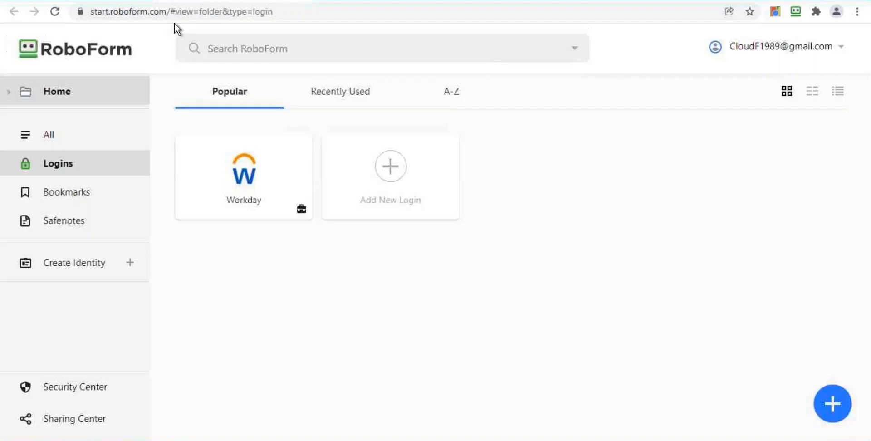
left_click(244, 195)
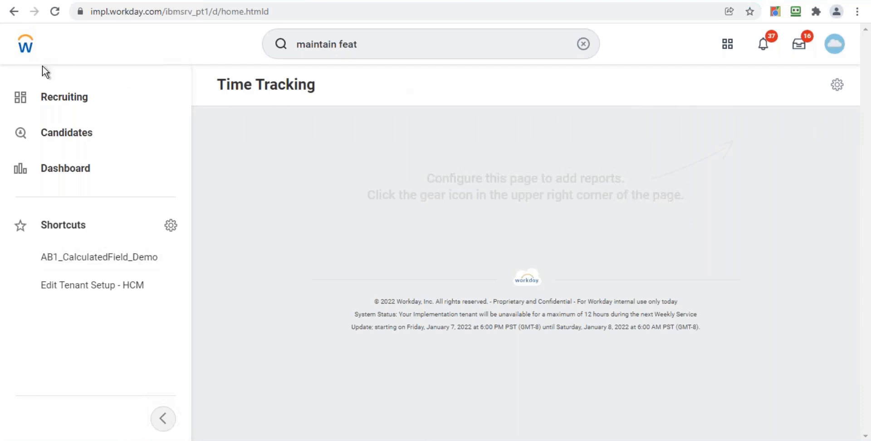
left_click(583, 44)
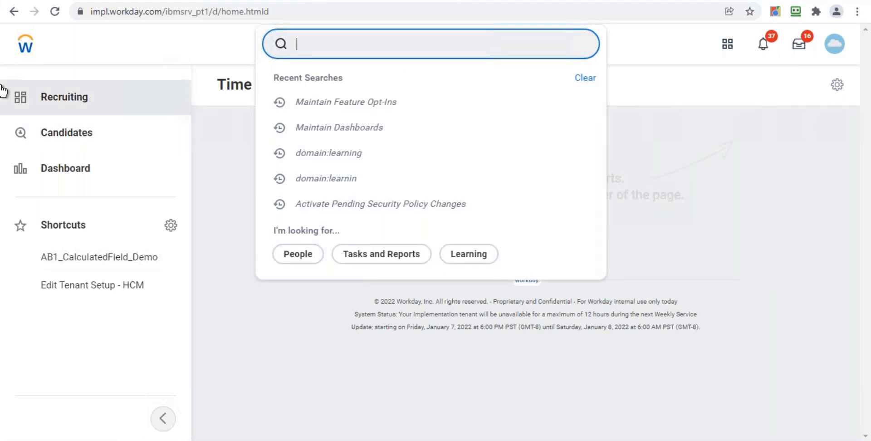
left_click(26, 54)
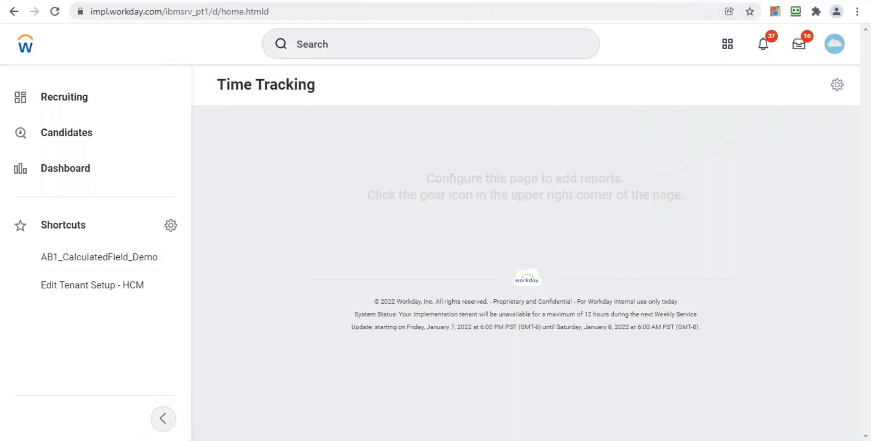
Open the Learning app from the full list of apps
left_click(727, 44)
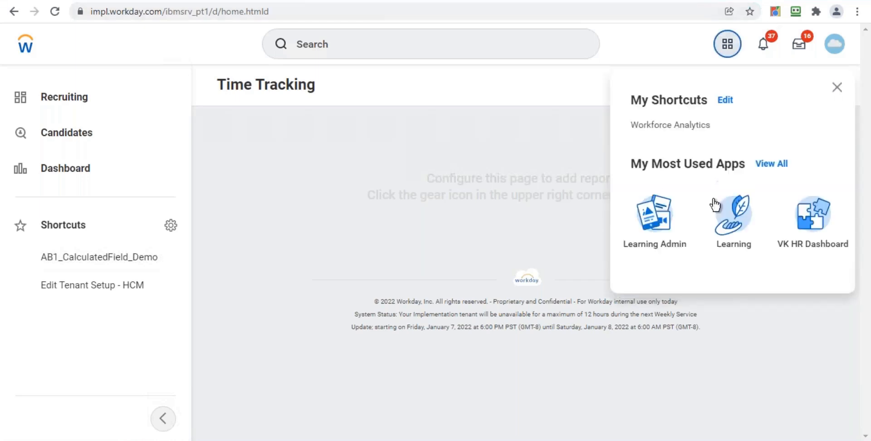
left_click(781, 164)
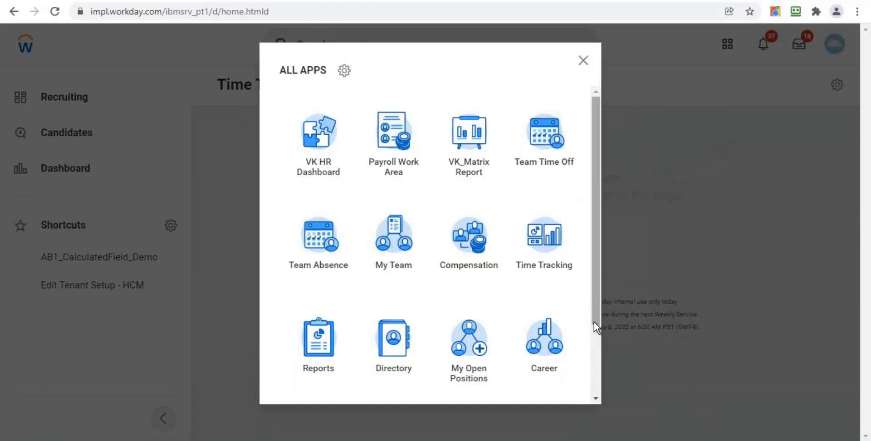
scroll(598, 366, "down", 2)
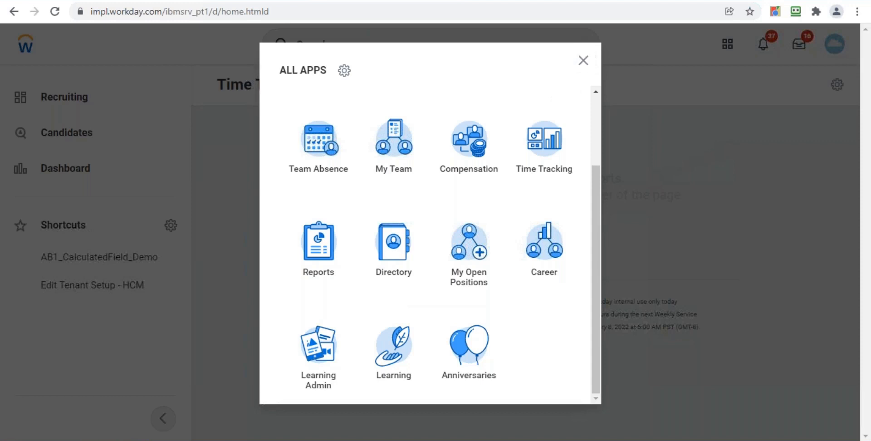
left_click(391, 355)
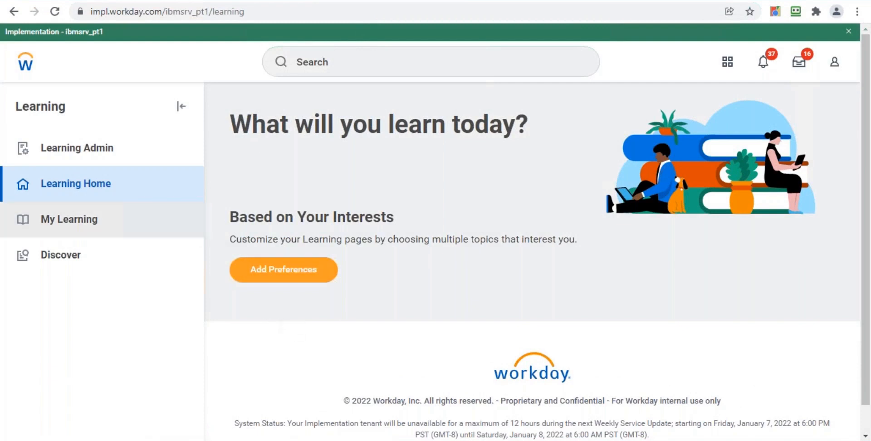
Open My Learning and scroll through its sections
left_click(95, 220)
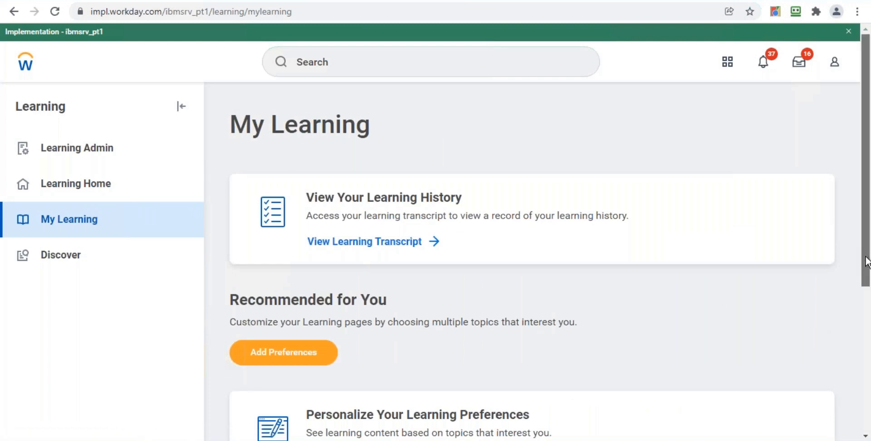
left_click_drag(863, 301, 869, 252)
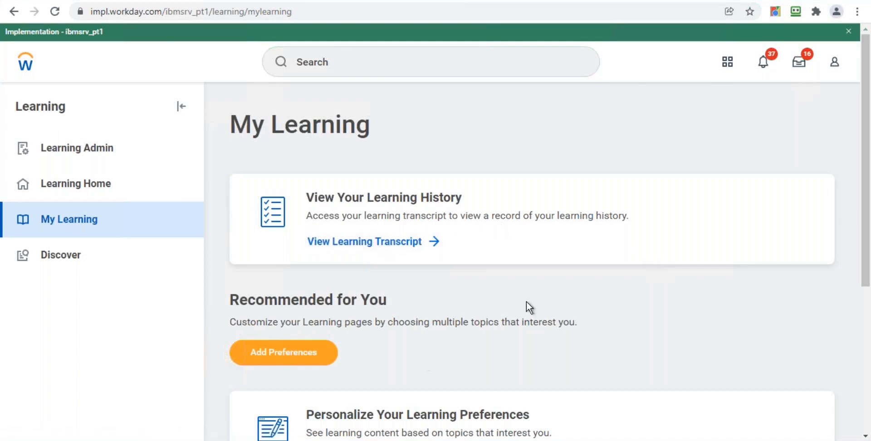
left_click_drag(865, 247, 866, 340)
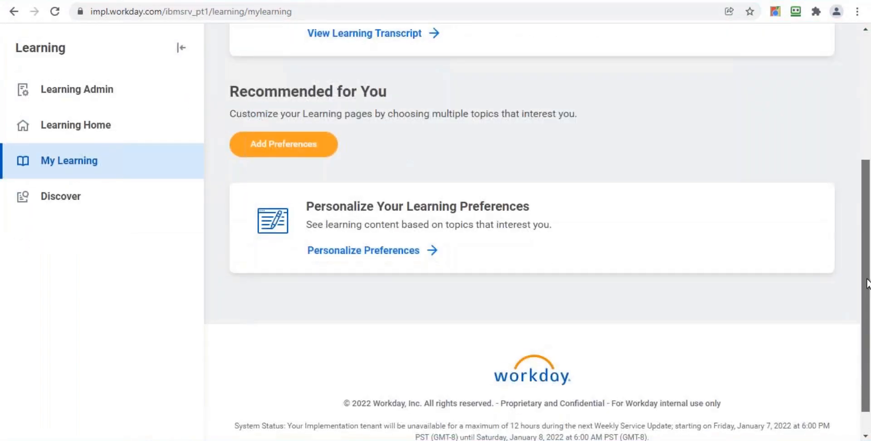
scroll(864, 279, "up", 2)
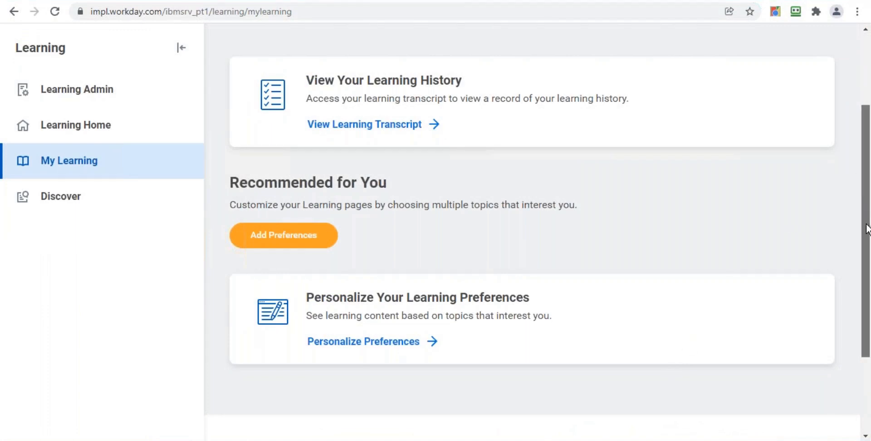
scroll(866, 232, "down", 1)
scroll(864, 272, "down", 2)
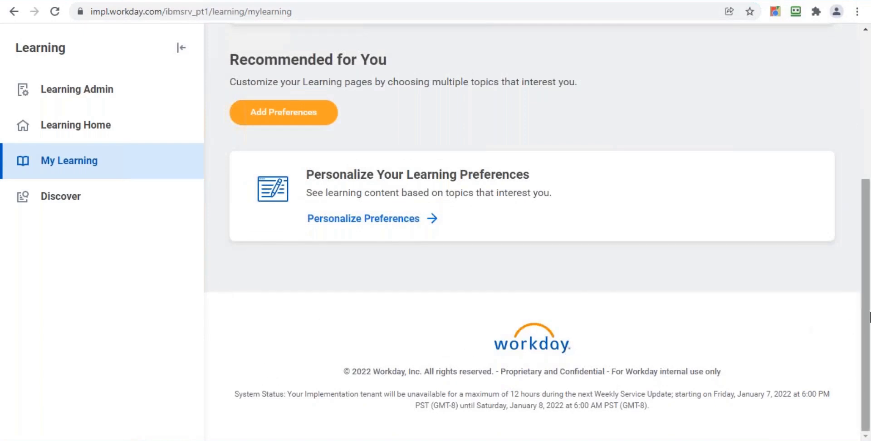
left_click_drag(868, 303, 868, 252)
scroll(868, 252, "up", 1)
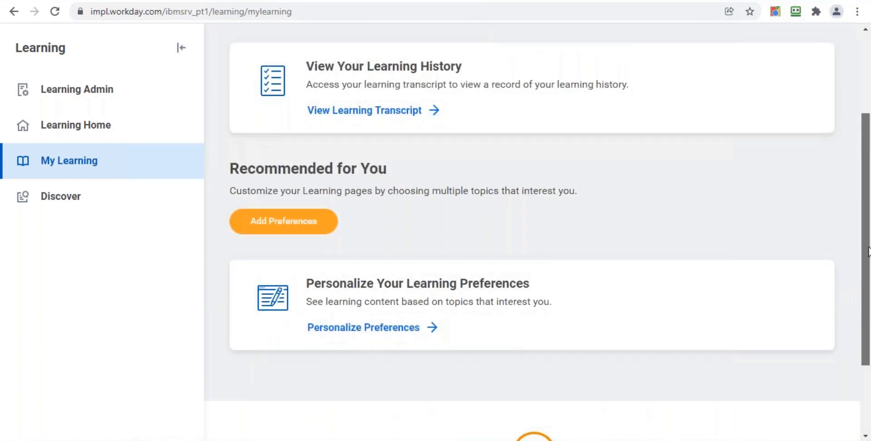
scroll(868, 223, "up", 2)
left_click_drag(868, 176, 868, 139)
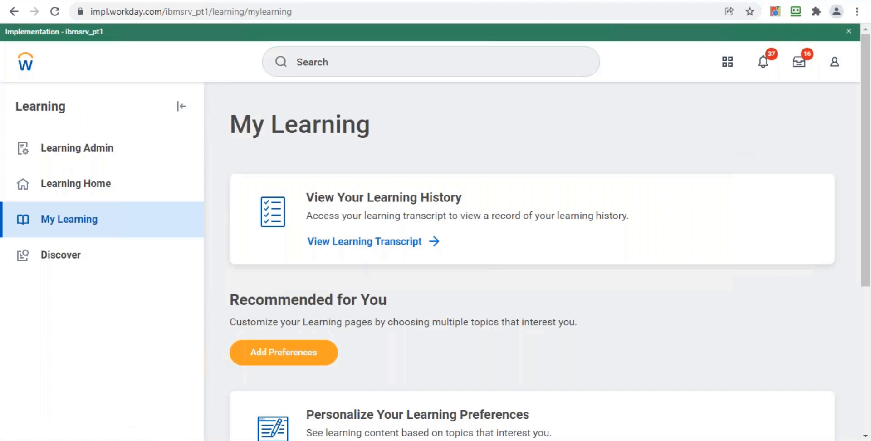
Go back to the Learning Home page
left_click(361, 68)
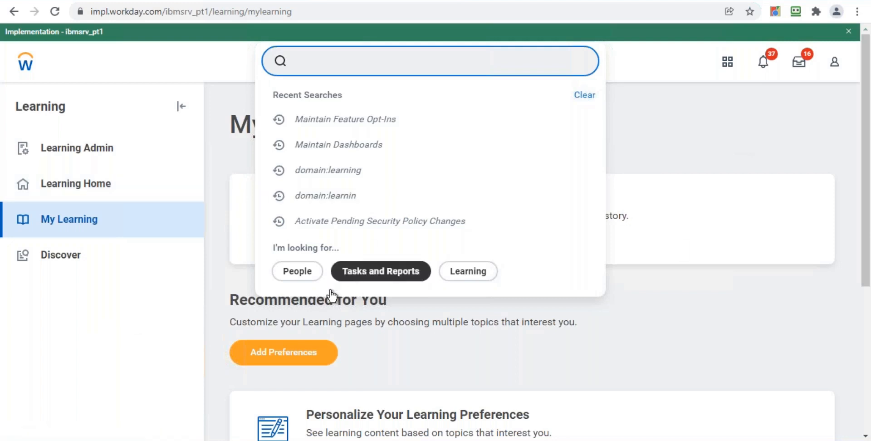
left_click(126, 341)
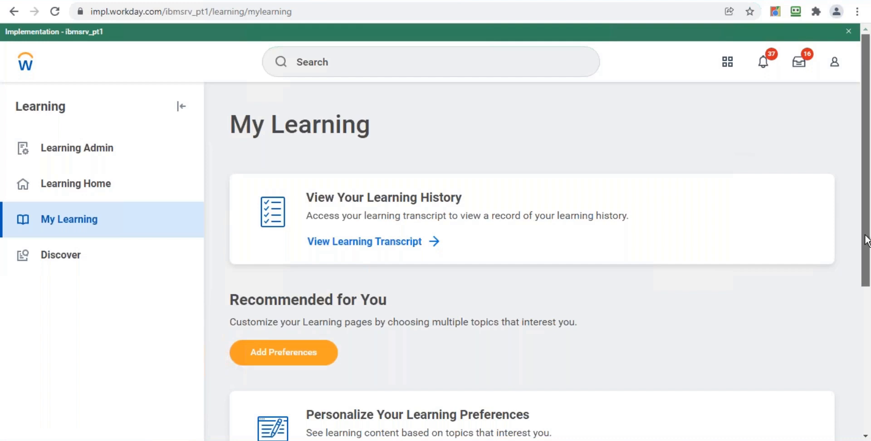
scroll(867, 240, "down", 2)
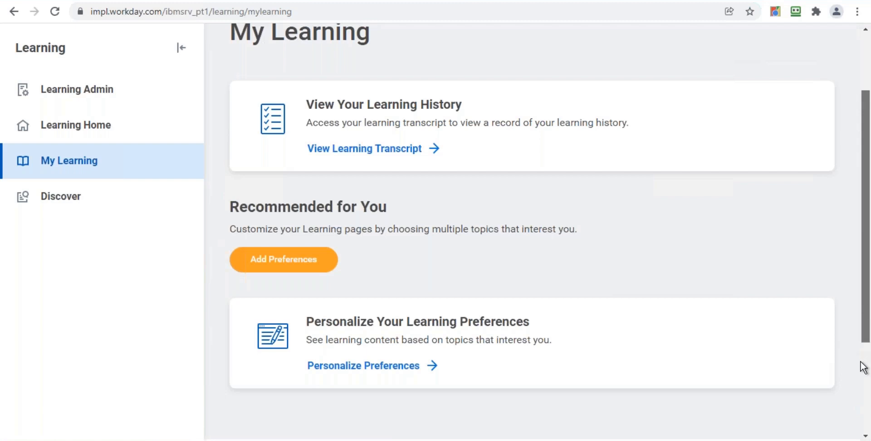
scroll(863, 366, "down", 3)
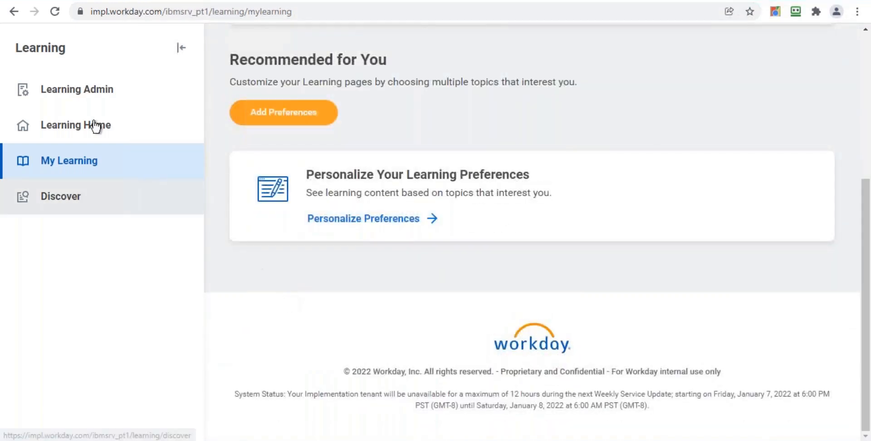
left_click(78, 131)
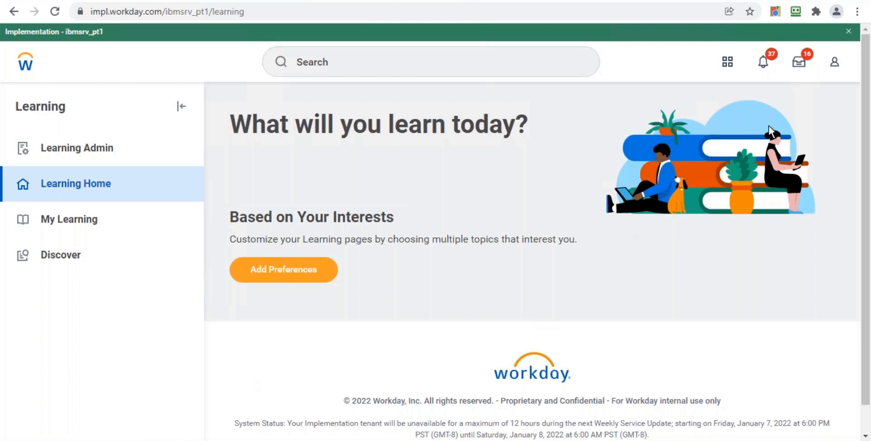
Close the implementation banner and return to the Workday home page
left_click(848, 31)
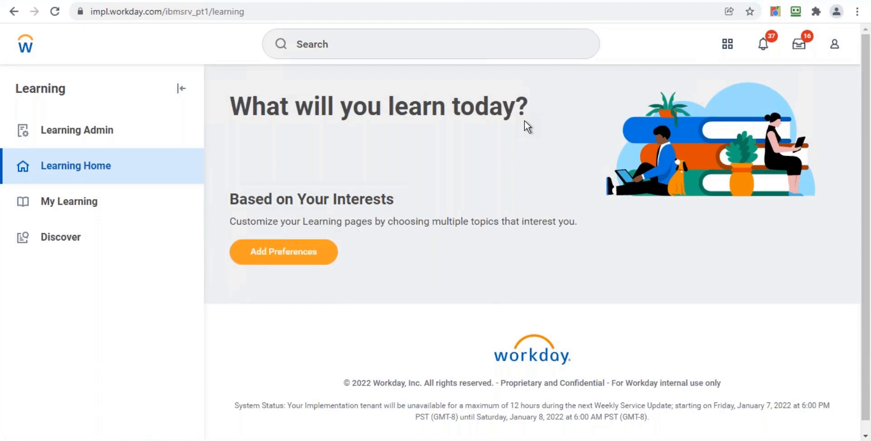
left_click(26, 49)
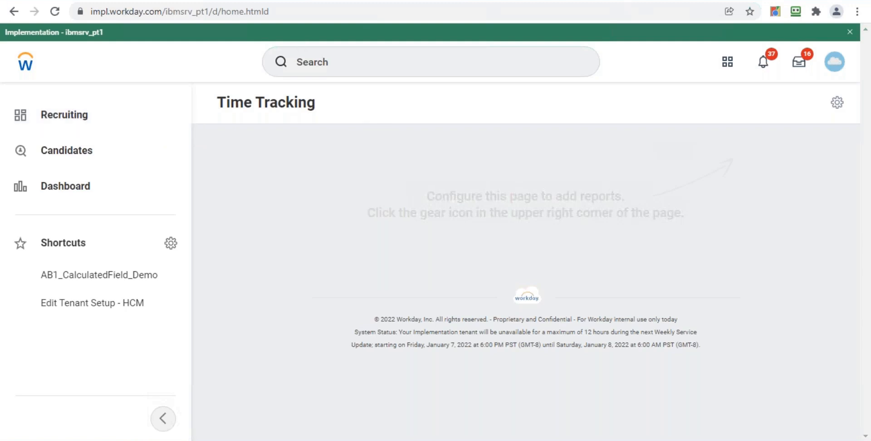
left_click(846, 33)
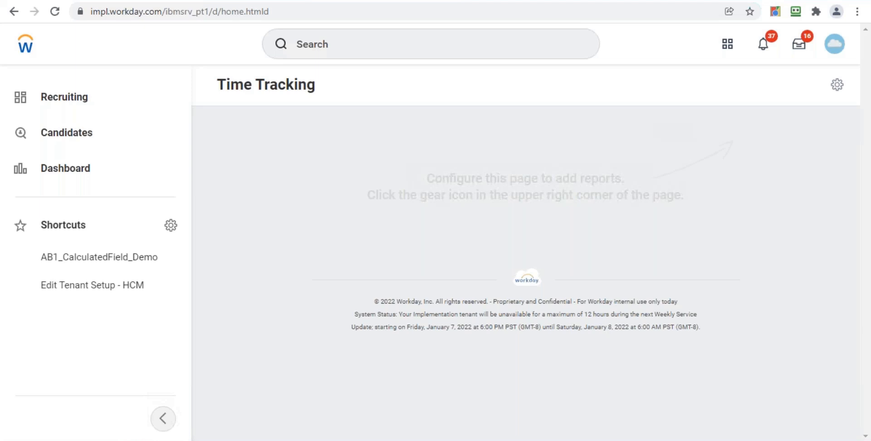
Search for business process definitions with bp:enroll
left_click(384, 48)
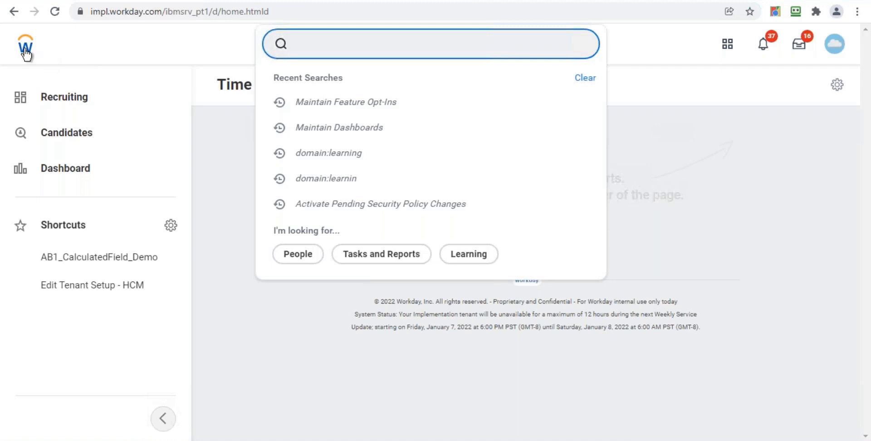
left_click(25, 50)
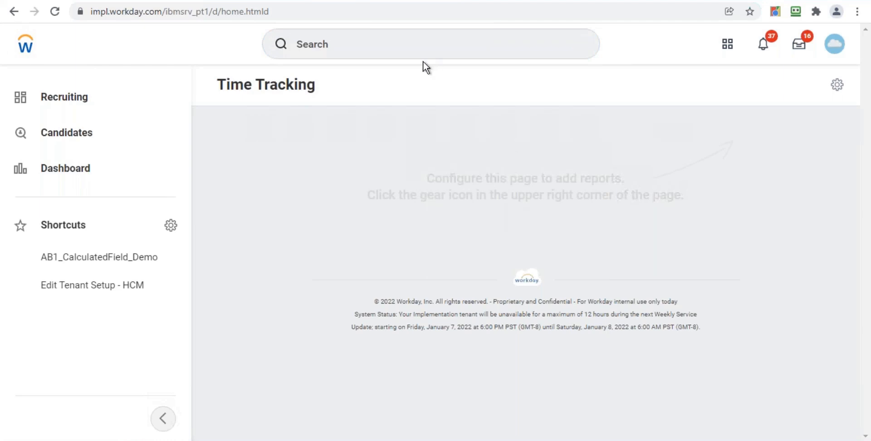
left_click(393, 41)
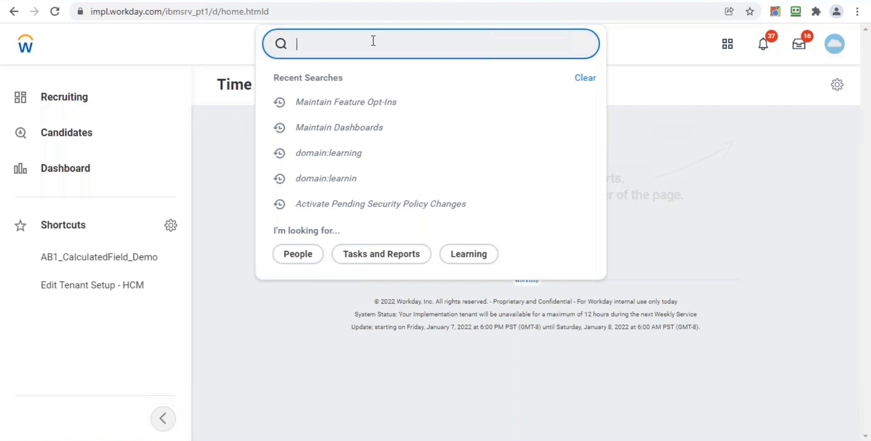
type("bp:")
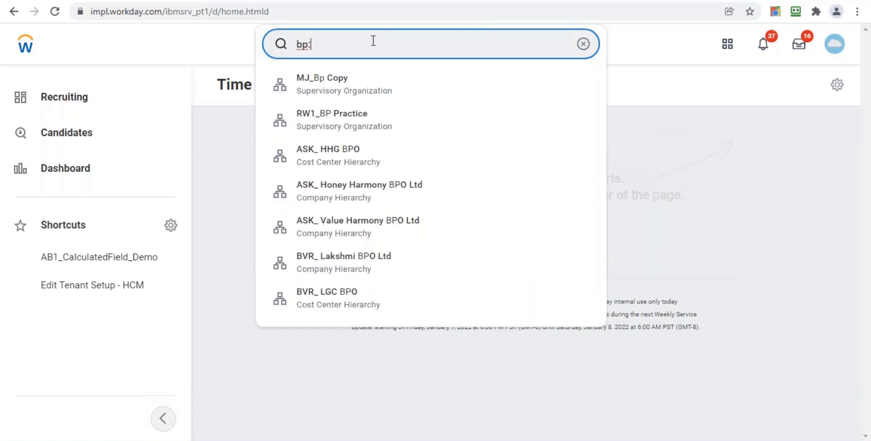
type("enroll")
key("Return")
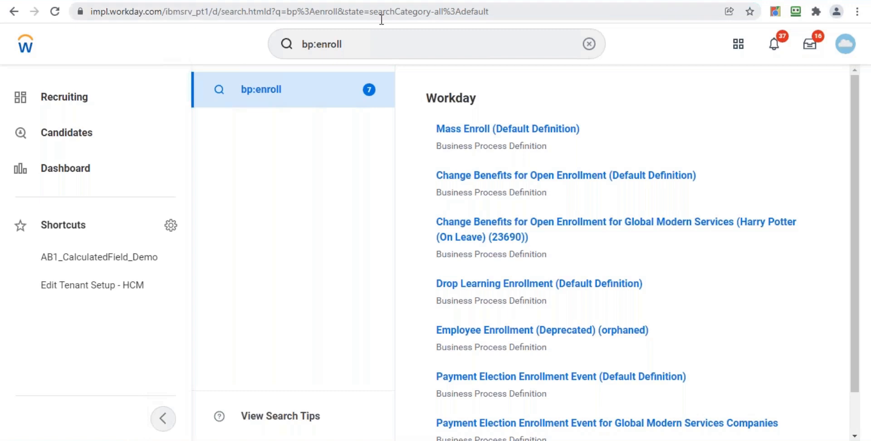
left_click(360, 41)
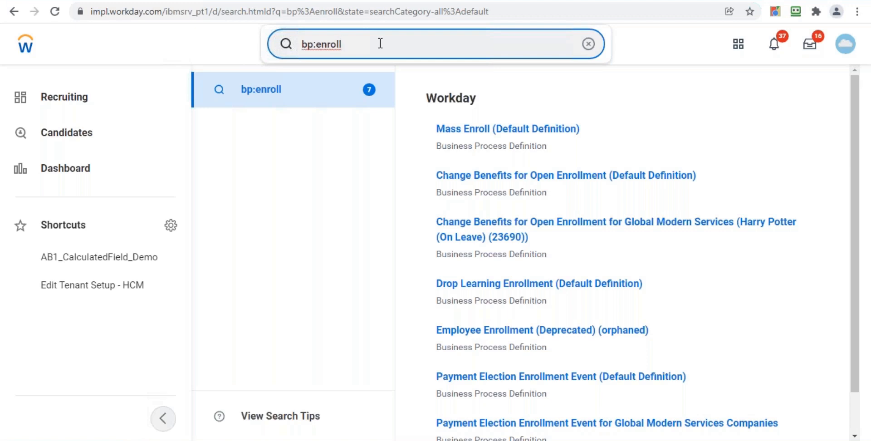
Search business process definitions for bp:create workday
key("BackSpace")
key("BackSpace")
key("BackSpace")
key("BackSpace")
key("BackSpace")
key("BackSpace")
key("BackSpace")
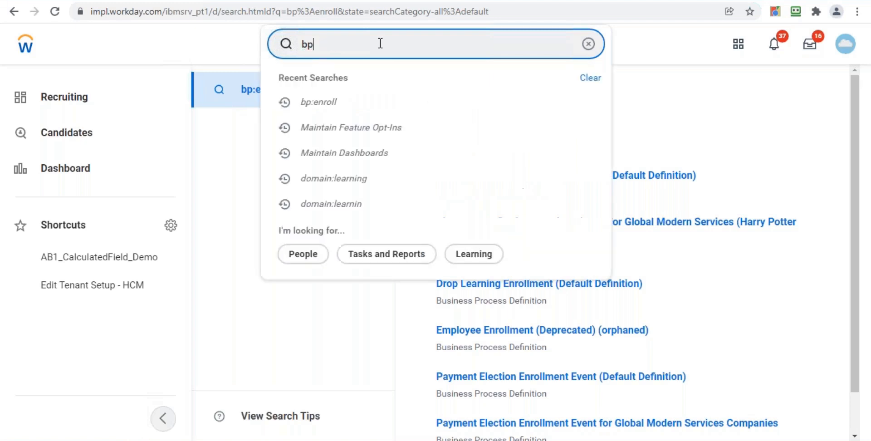
type("workday")
key("BackSpace")
key("BackSpace")
key("BackSpace")
key("BackSpace")
key("BackSpace")
key("BackSpace")
type("p:create work")
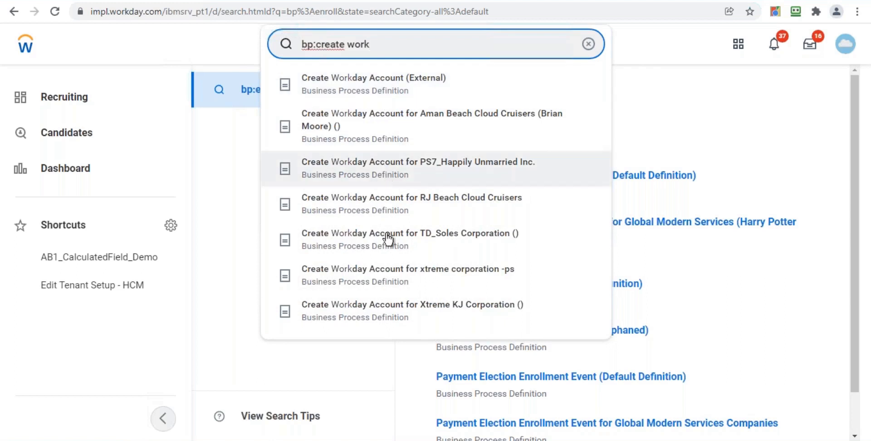
type("day")
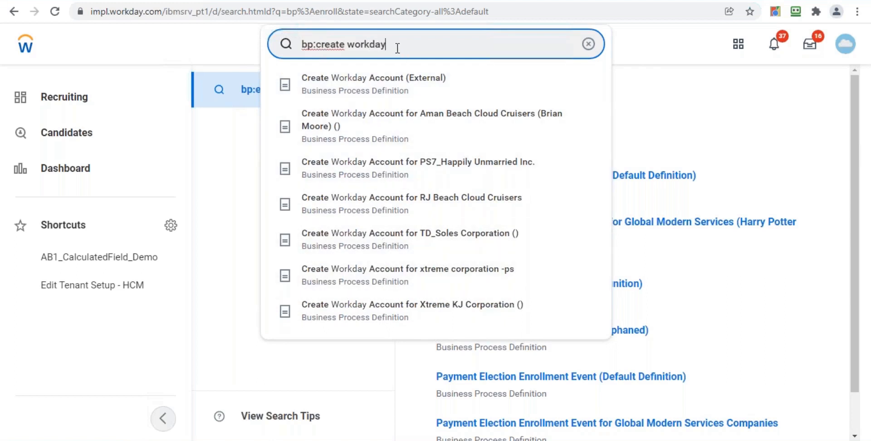
key("Return")
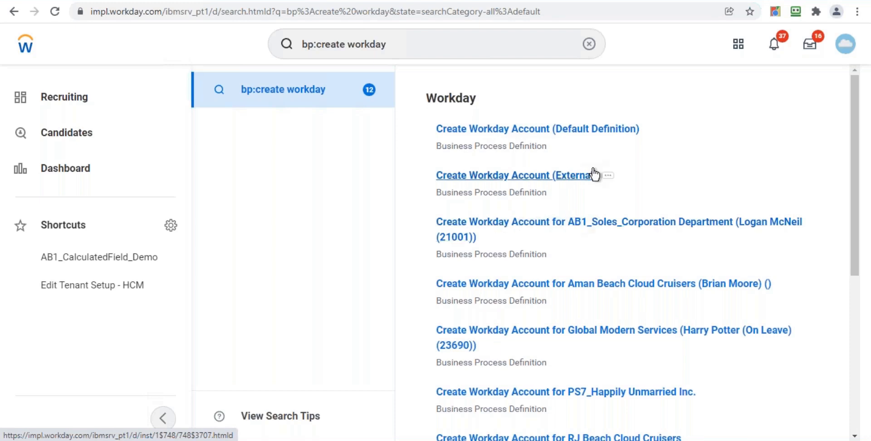
View the business process security policy of Create Workday Account (Default Definition)
left_click(651, 129)
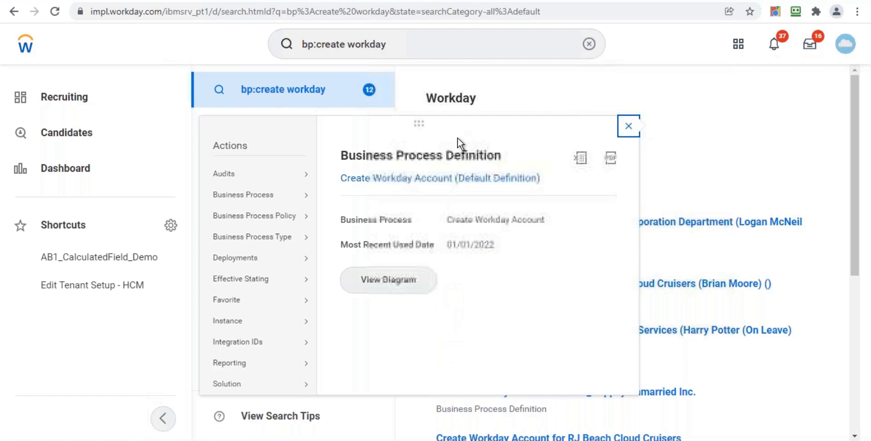
mouse_move(255, 221)
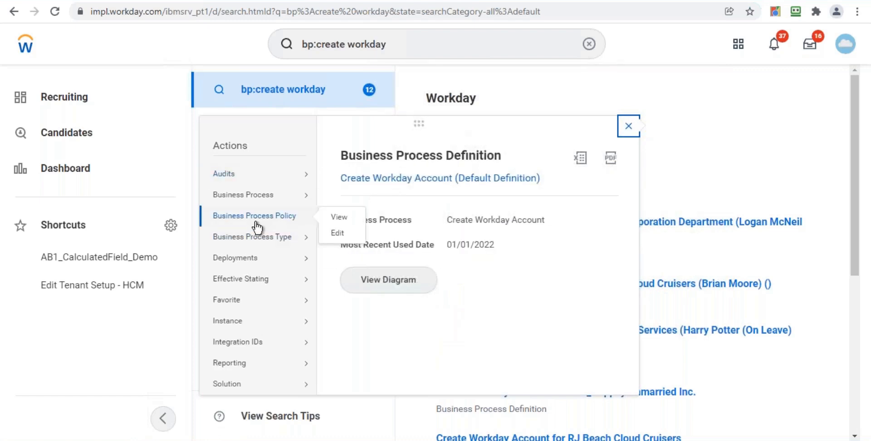
left_click(340, 219)
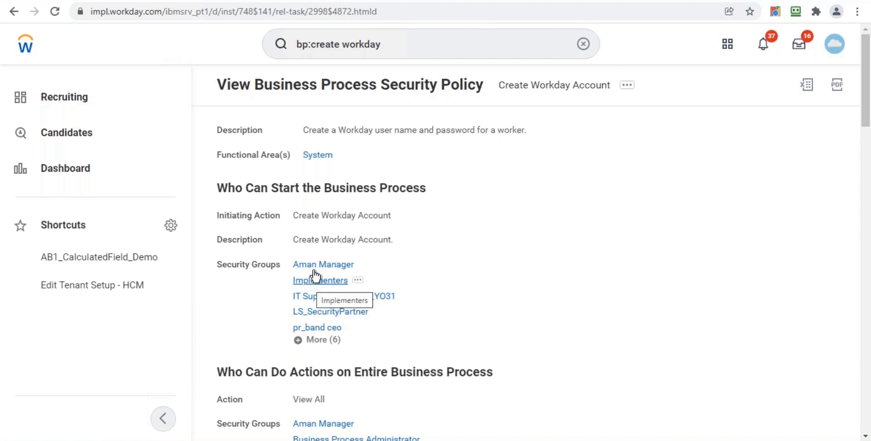
Review the full lists of security groups that can start and approve the Create Workday Account process
left_click(311, 345)
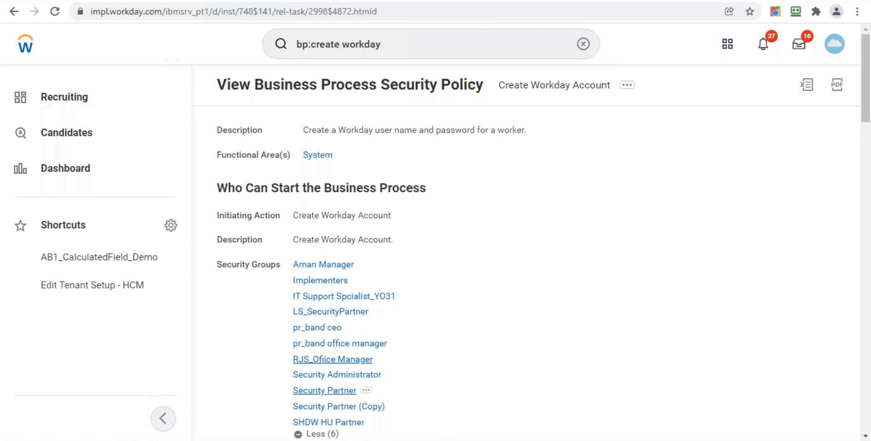
left_click_drag(866, 116, 864, 132)
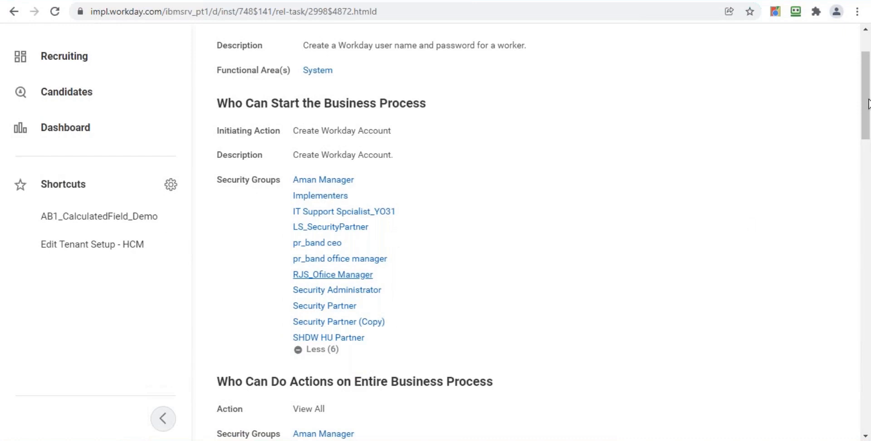
left_click_drag(867, 93, 866, 78)
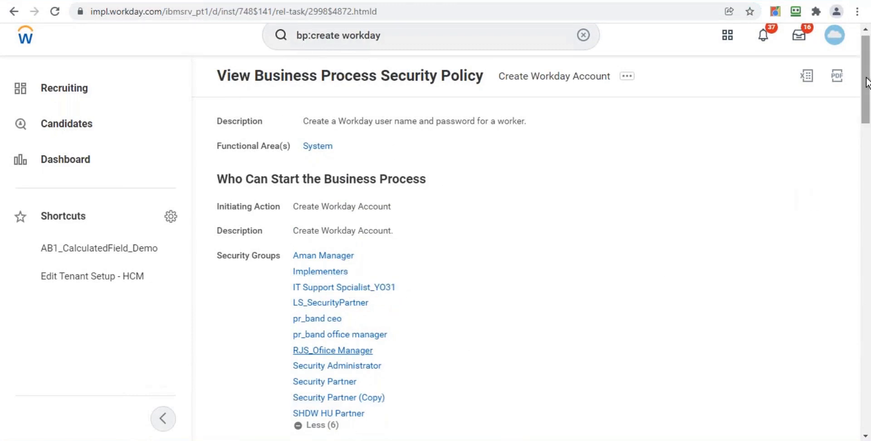
left_click_drag(858, 117, 859, 123)
scroll(855, 152, "down", 8)
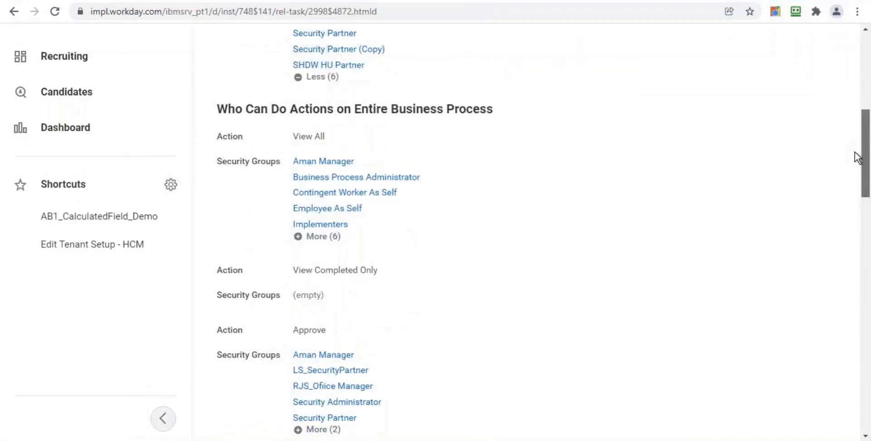
left_click_drag(853, 157, 852, 180)
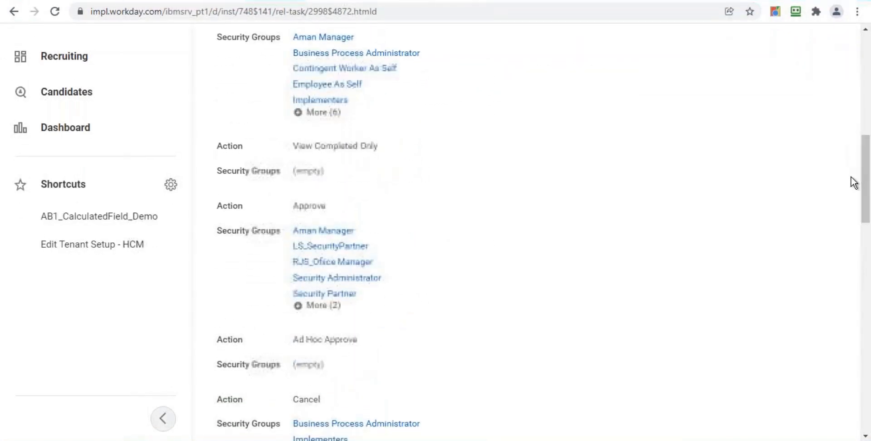
mouse_move(325, 247)
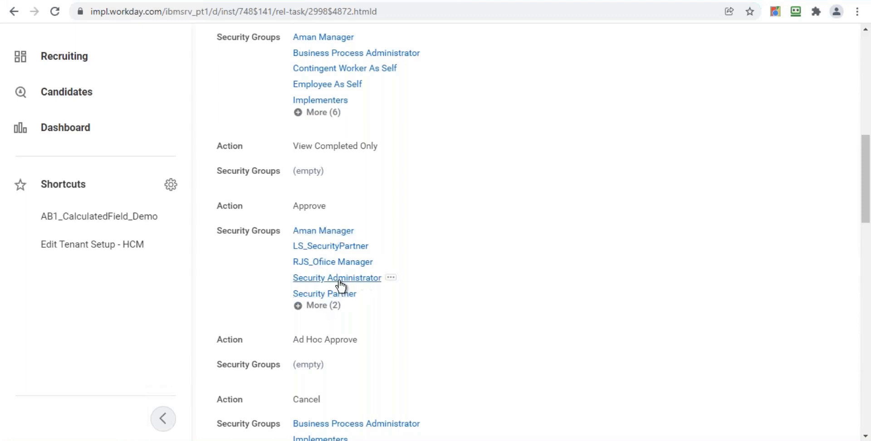
left_click(325, 309)
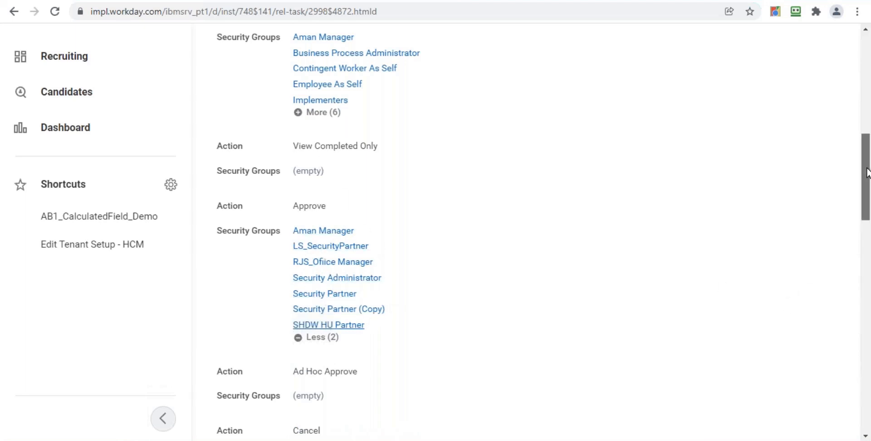
left_click_drag(867, 177, 867, 71)
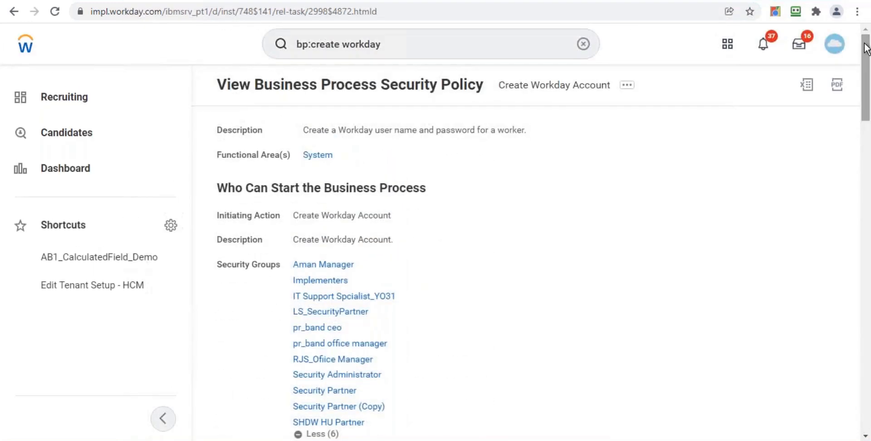
Reopen the Create Workday Account (Default Definition) security policy and scroll through its action permissions
left_click(393, 45)
key("Return")
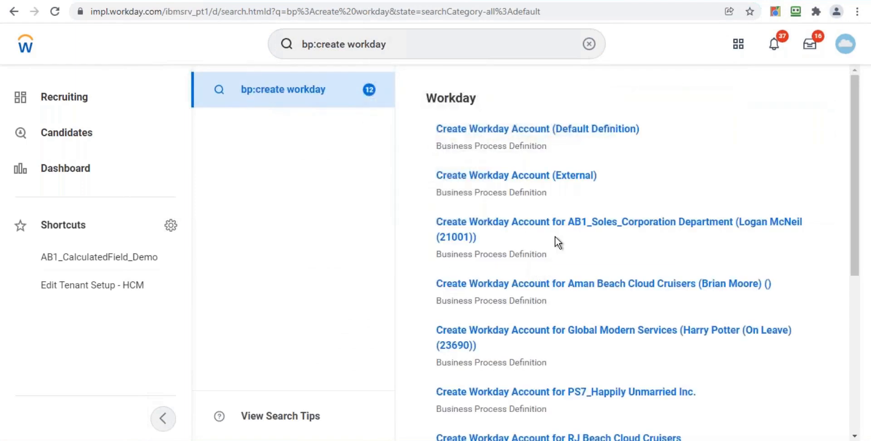
mouse_move(652, 132)
left_click(651, 132)
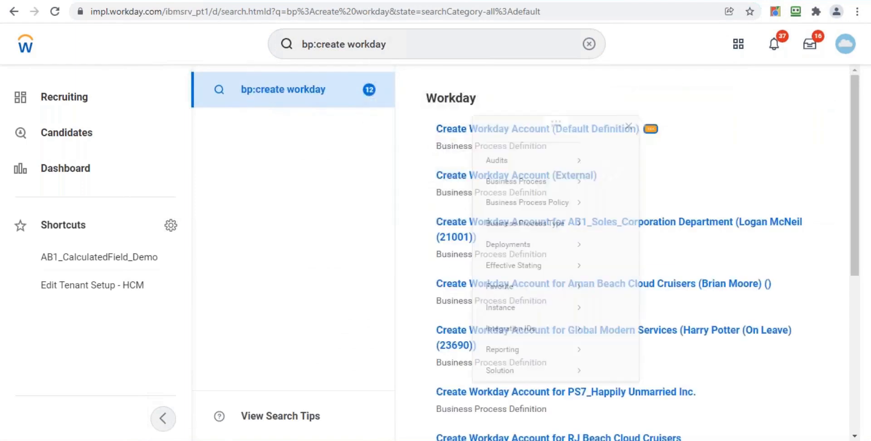
mouse_move(285, 221)
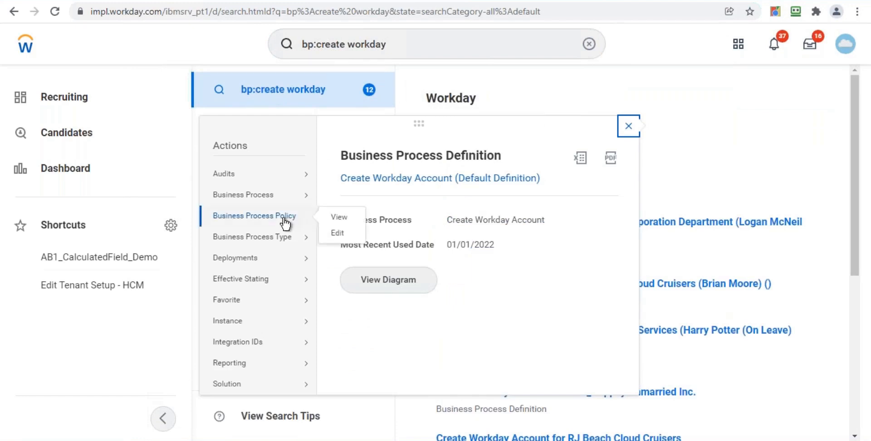
left_click(347, 218)
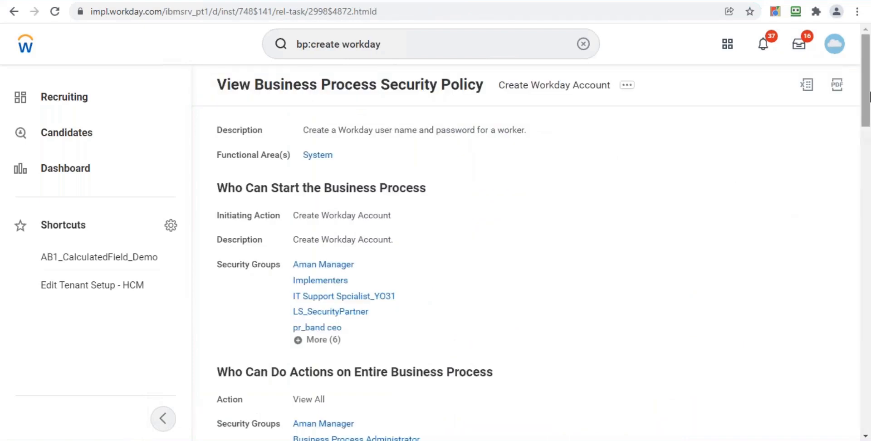
left_click_drag(869, 96, 849, 227)
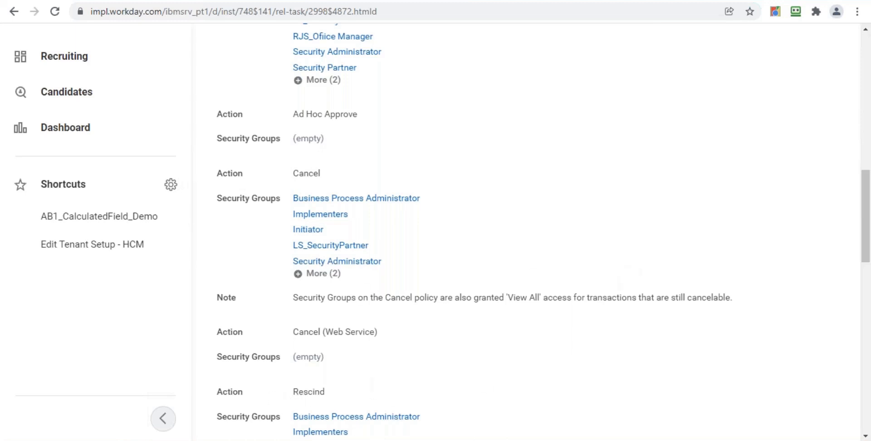
left_click_drag(867, 189, 866, 272)
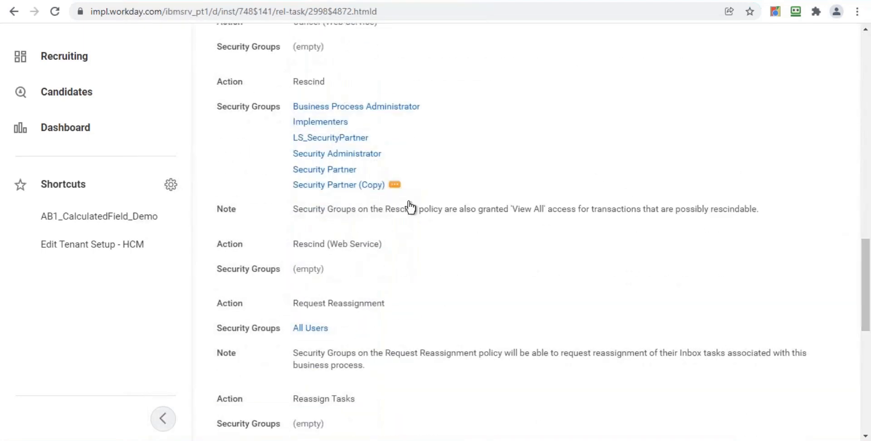
left_click_drag(865, 260, 869, 133)
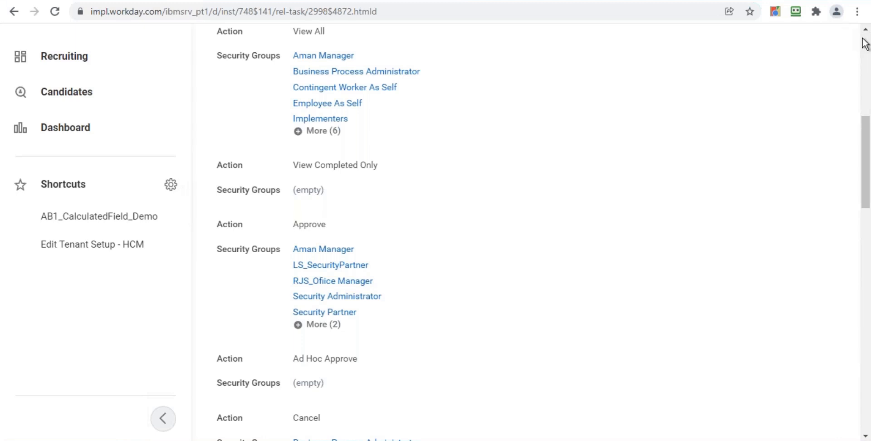
left_click(866, 52)
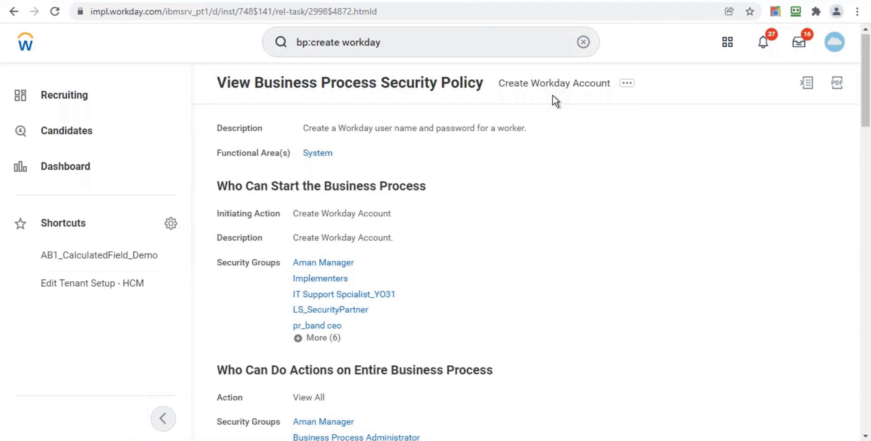
Search business process definitions for bp:enroll content
left_click(437, 47)
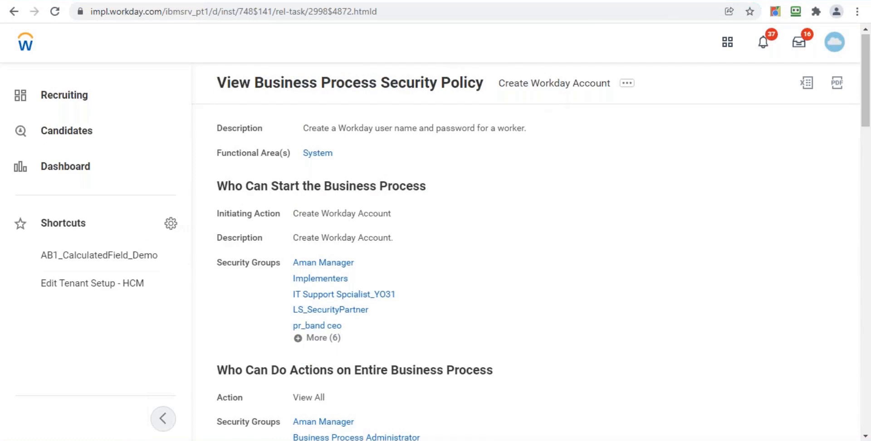
key("BackSpace")
key("BackSpace")
key("BackSpace")
key("BackSpace")
key("BackSpace")
key("BackSpace")
key("BackSpace")
key("BackSpace")
key("BackSpace")
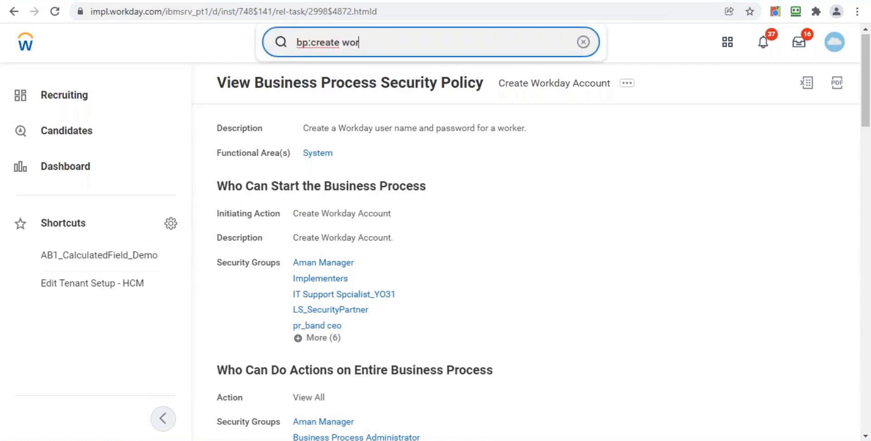
key("BackSpace")
key("BackSpace")
key("BackSpace")
key("BackSpace")
key("BackSpace")
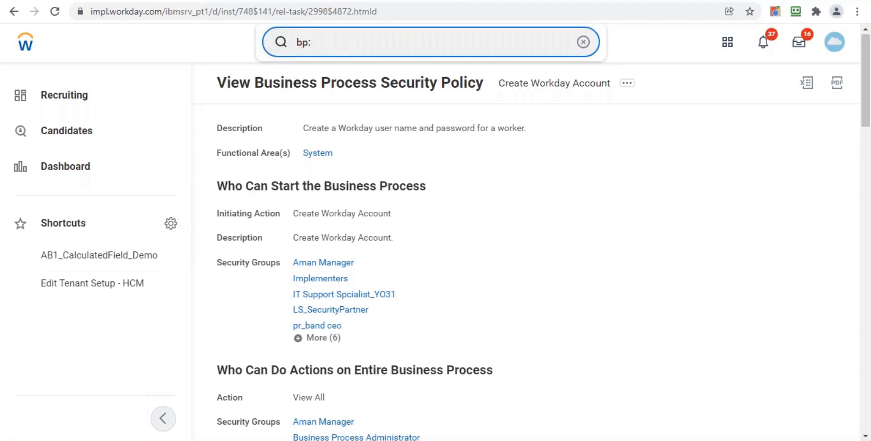
type("enroll")
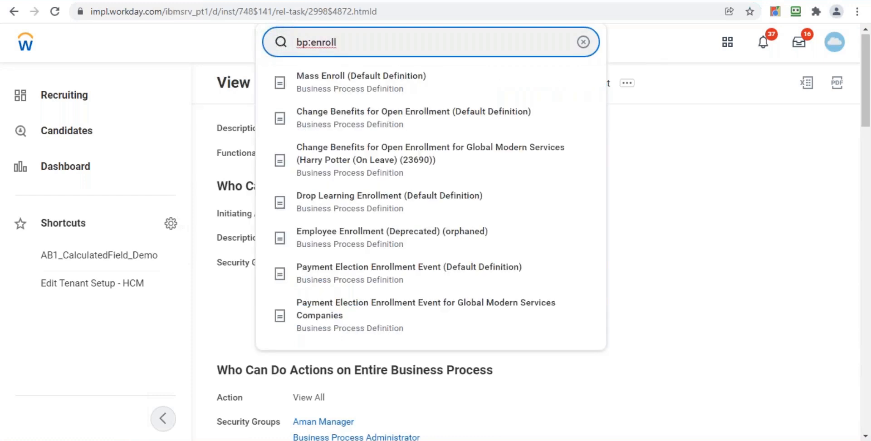
type(" content")
key("Return")
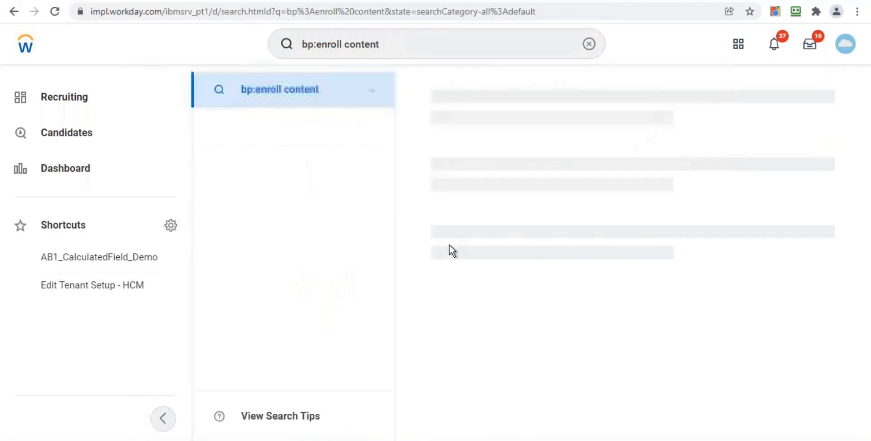
Search bp:enroll again and open the Mass Enroll (Default Definition) business process
left_click(401, 43)
key("BackSpace")
key("BackSpace")
key("BackSpace")
key("BackSpace")
key("BackSpace")
key("BackSpace")
key("BackSpace")
key("BackSpace")
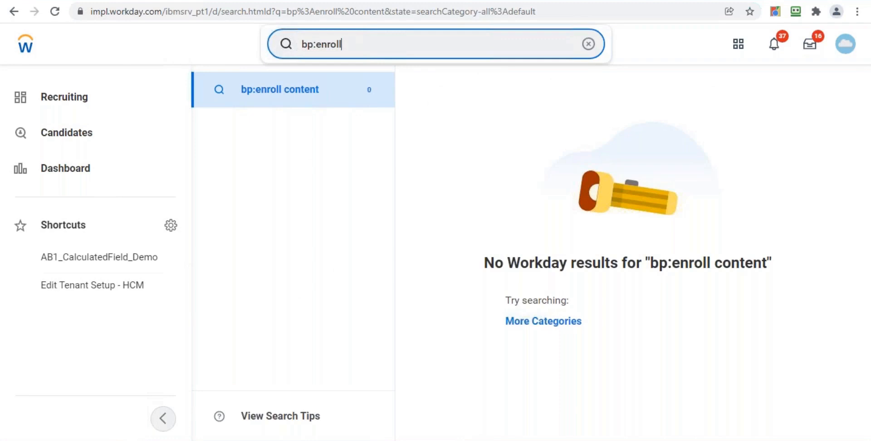
key("Return")
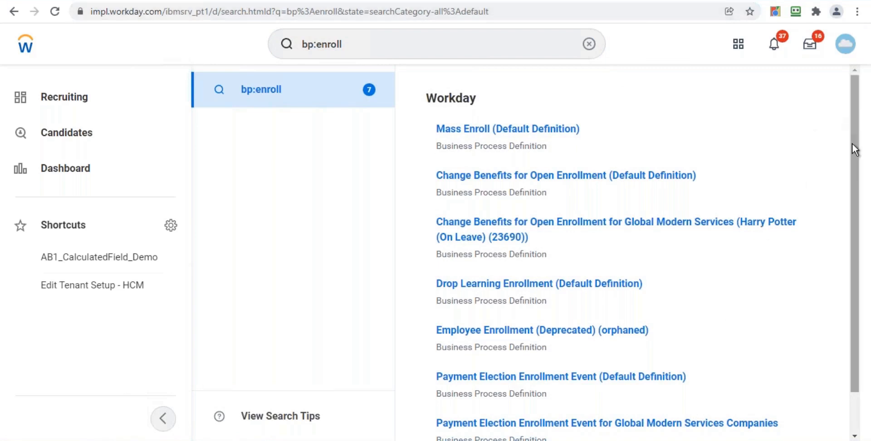
scroll(850, 274, "down", 2)
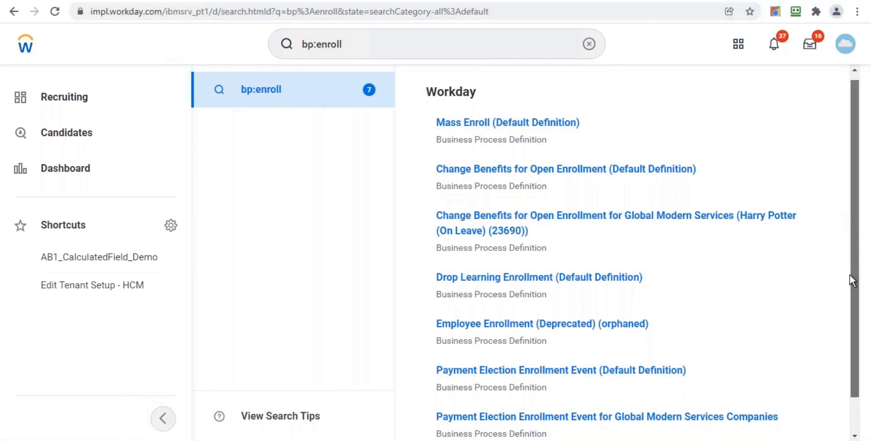
scroll(850, 200, "up", 2)
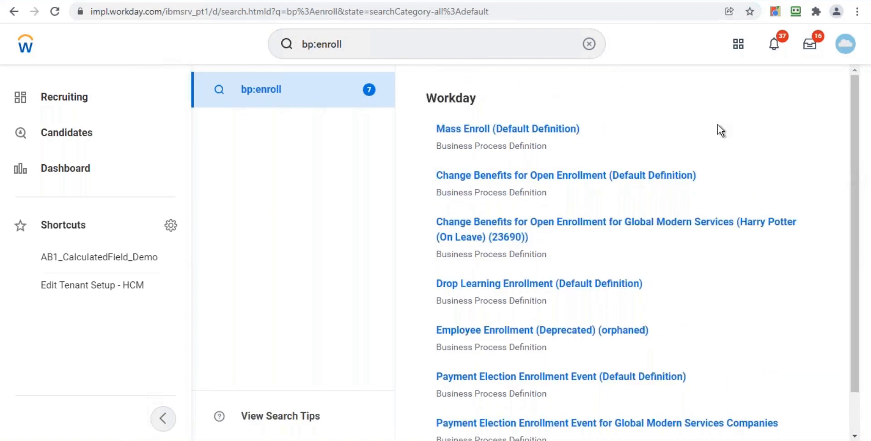
left_click(517, 132)
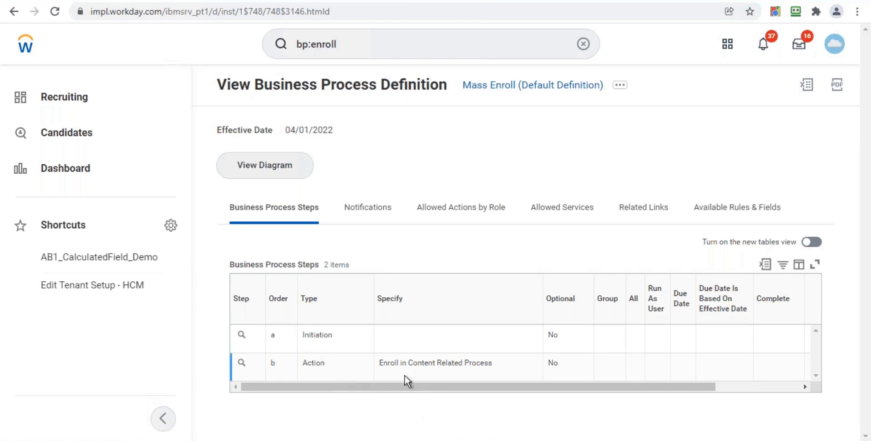
Scroll across the Mass Enroll business process steps table to inspect its columns
left_click_drag(452, 389, 434, 369)
left_click(775, 385)
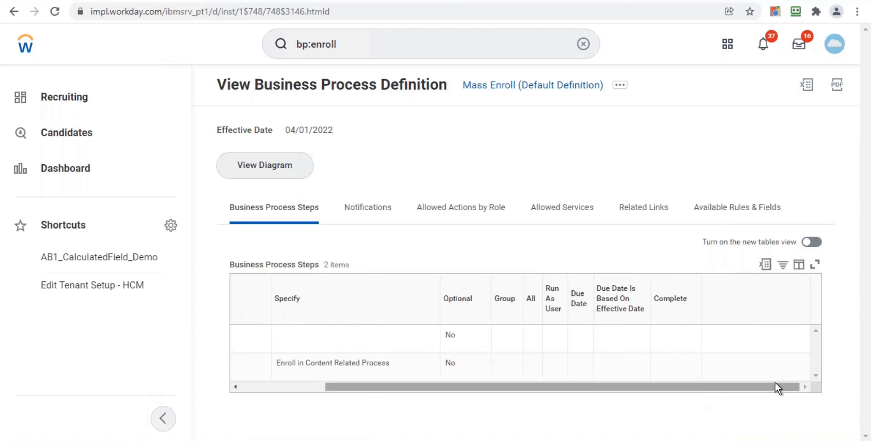
left_click(292, 386)
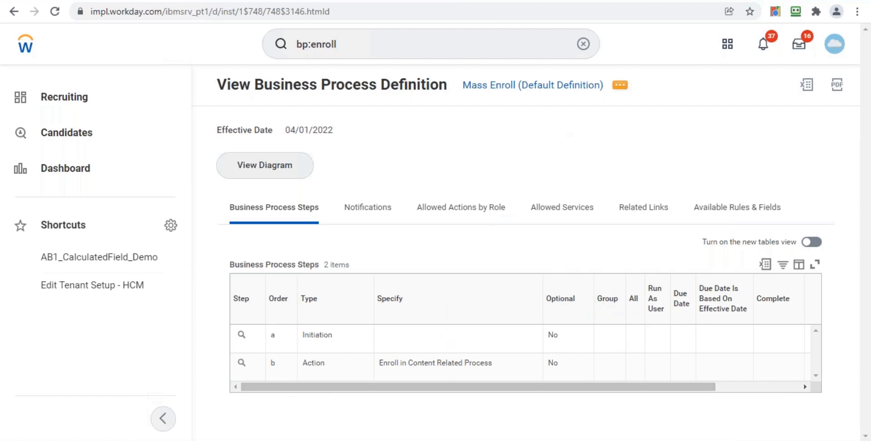
Open the security policy view for the Mass Enroll business process
left_click(621, 86)
mouse_move(279, 184)
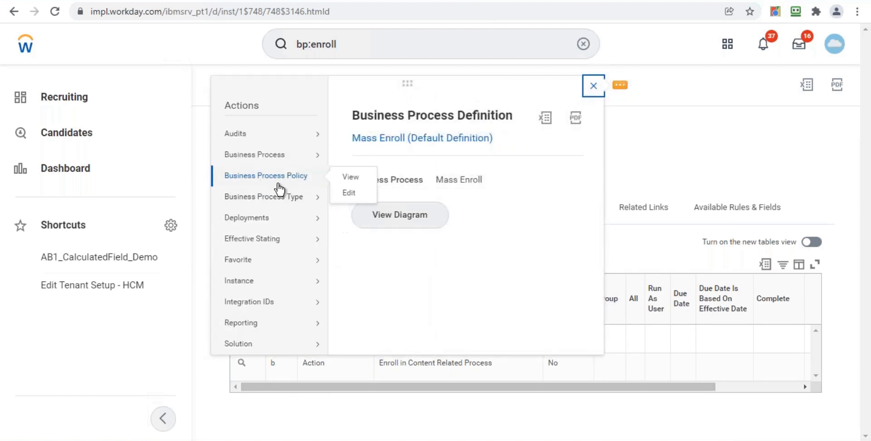
left_click(350, 179)
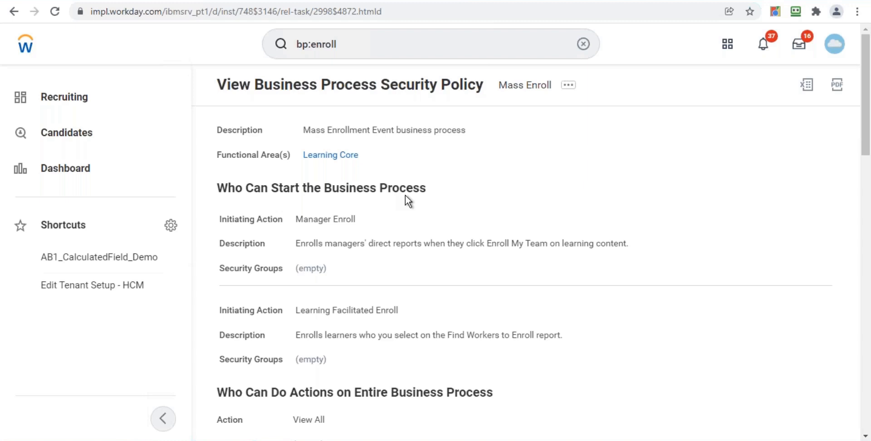
Edit the Mass Enroll security policy, adding Learning Administrator to the Manager Enroll initiating action's security groups
left_click(568, 85)
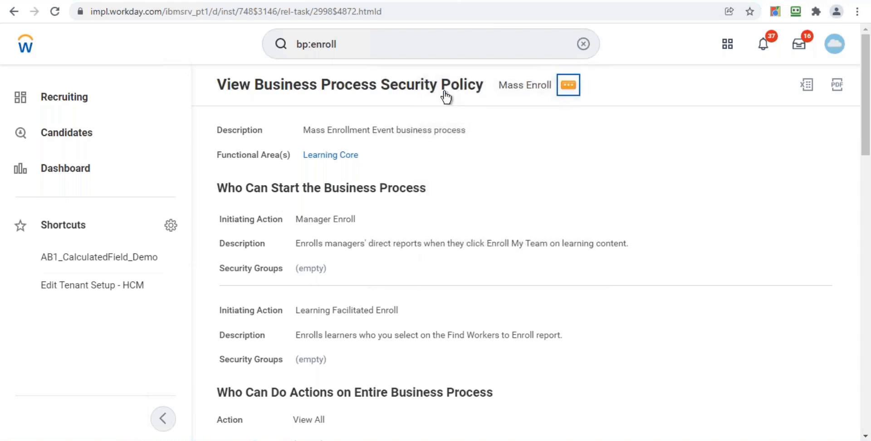
left_click(566, 94)
mouse_move(480, 184)
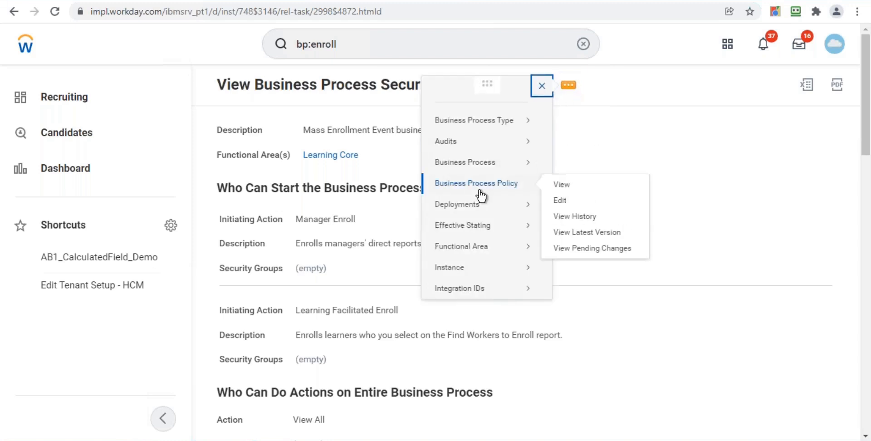
left_click(559, 200)
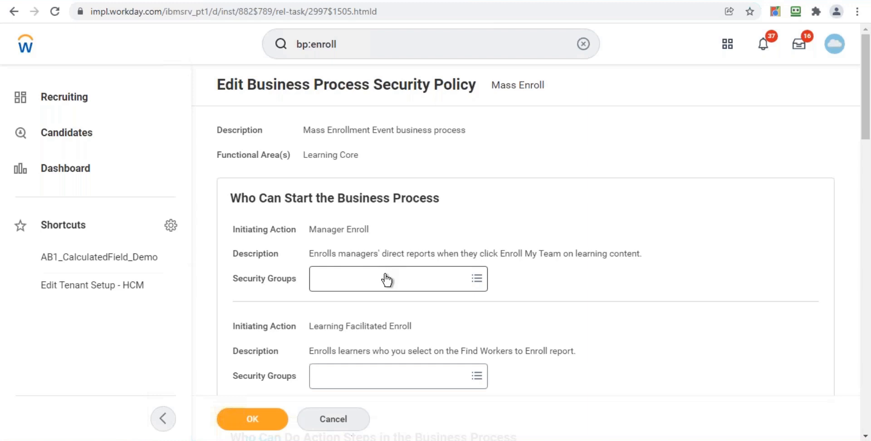
left_click(386, 280)
type("l")
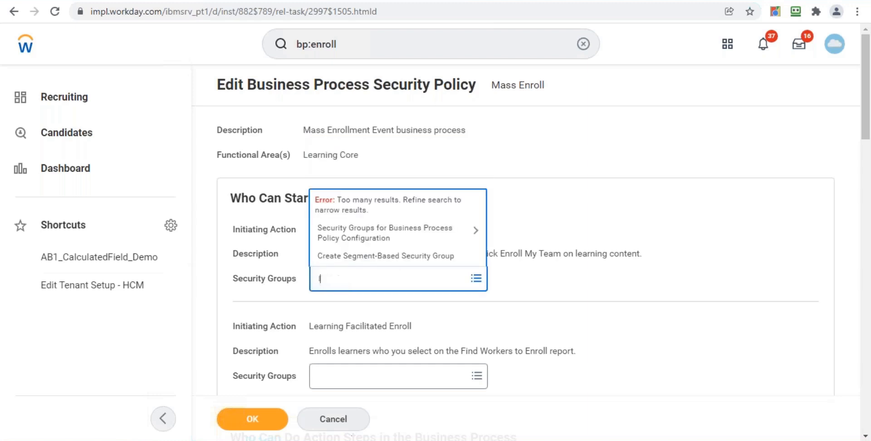
type("earning admin")
key("Return")
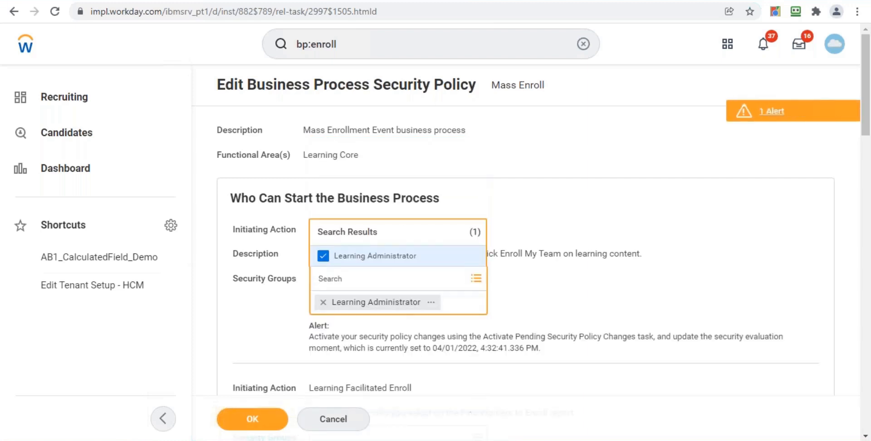
left_click(532, 278)
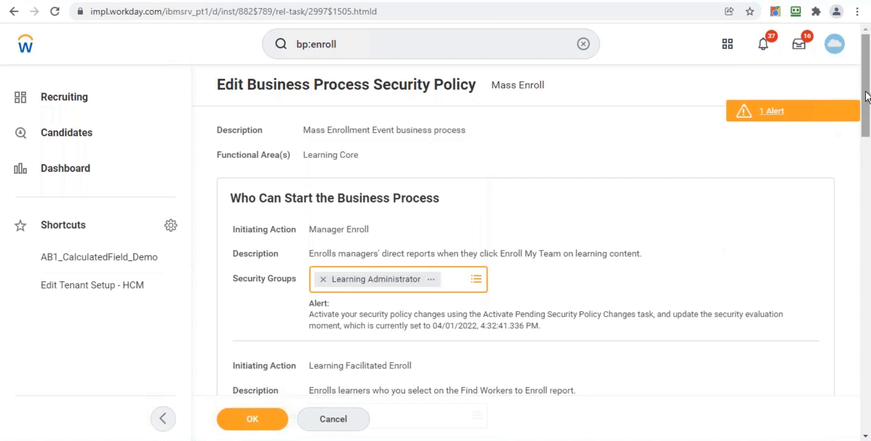
Add the Manager and Learning Administrator security groups to the Approve action
left_click_drag(866, 129, 866, 135)
scroll(867, 134, "down", 5)
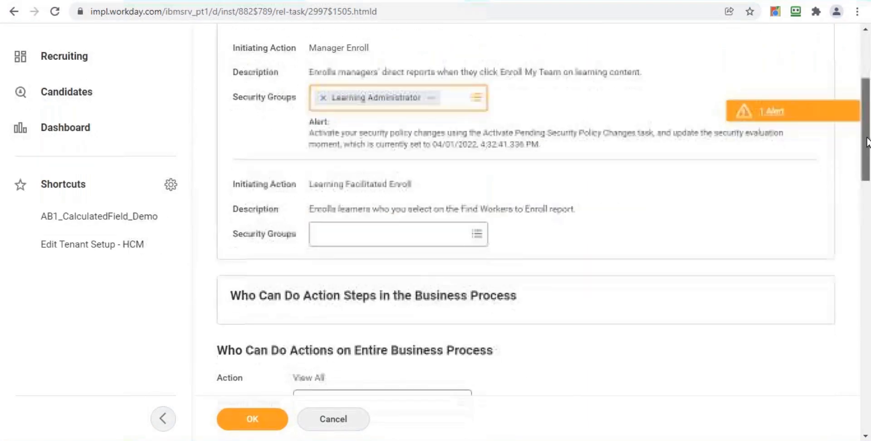
scroll(867, 151, "down", 4)
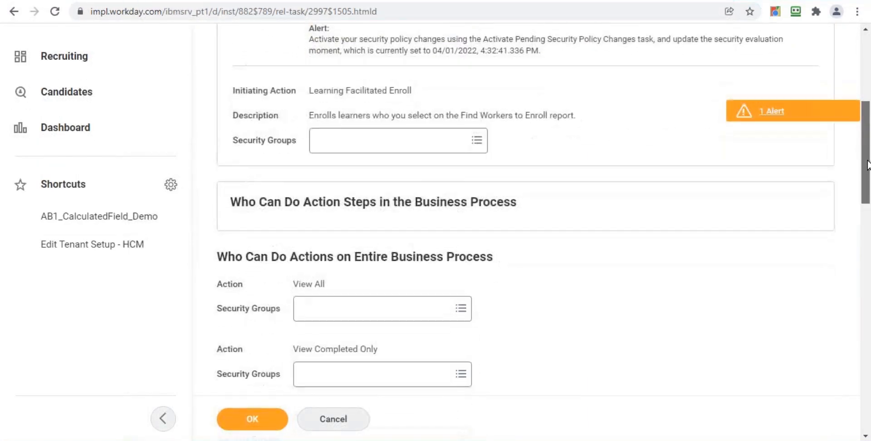
scroll(868, 208, "down", 3)
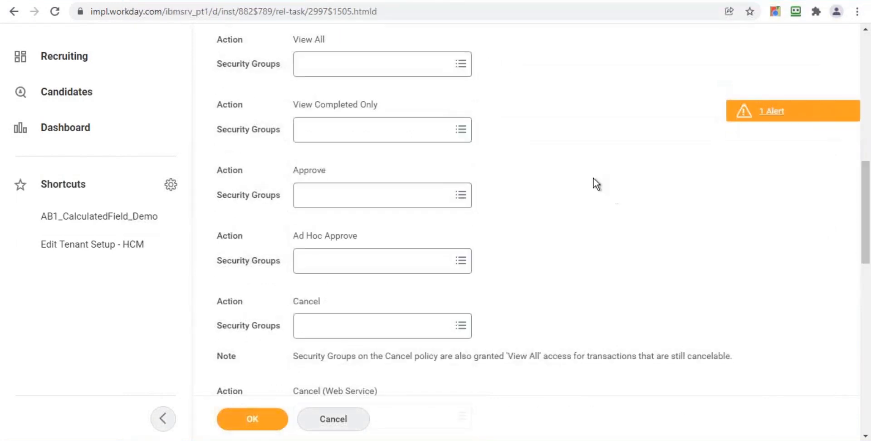
left_click(376, 201)
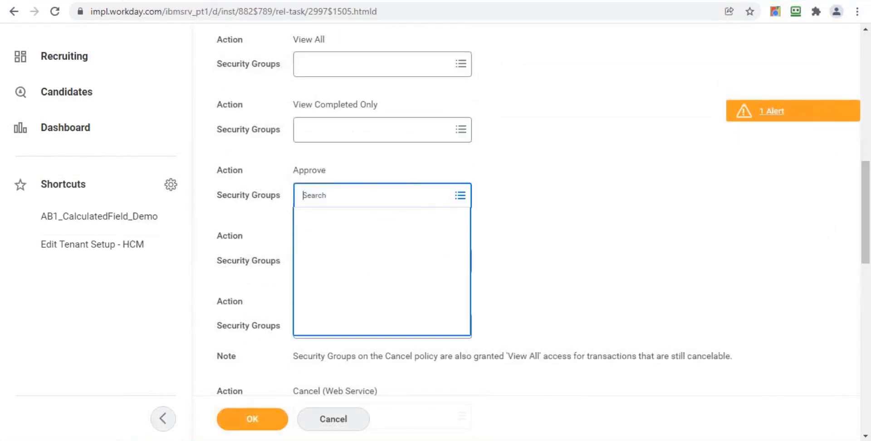
type("manager")
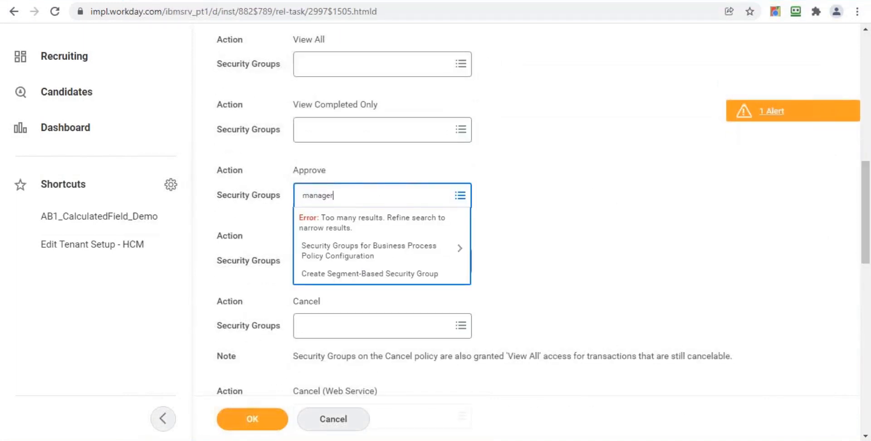
key("Return")
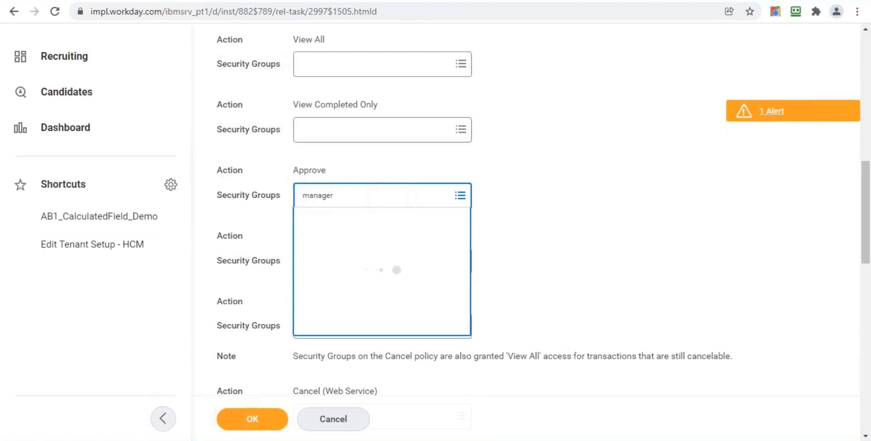
left_click(367, 250)
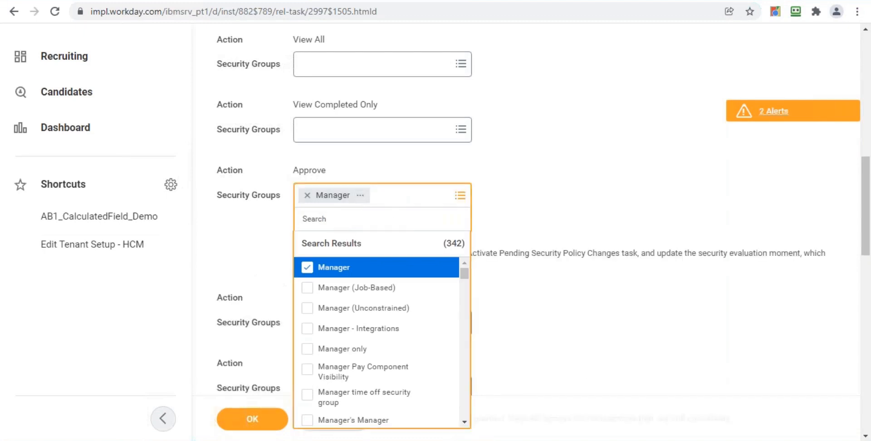
type("learning")
key("Return")
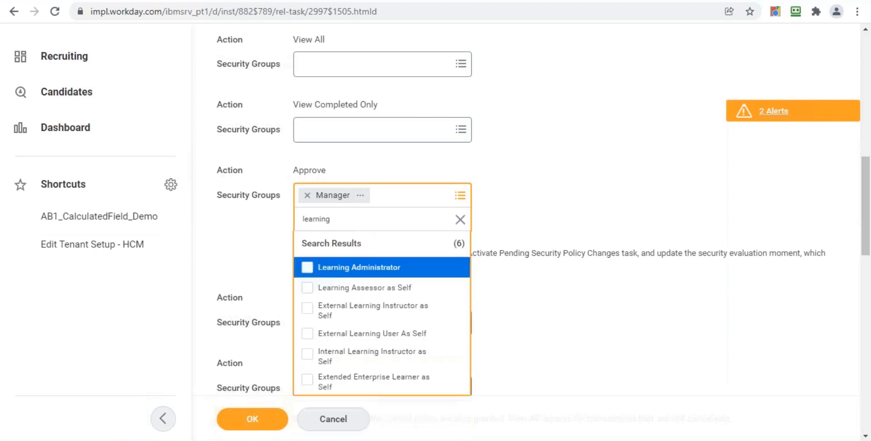
left_click(358, 267)
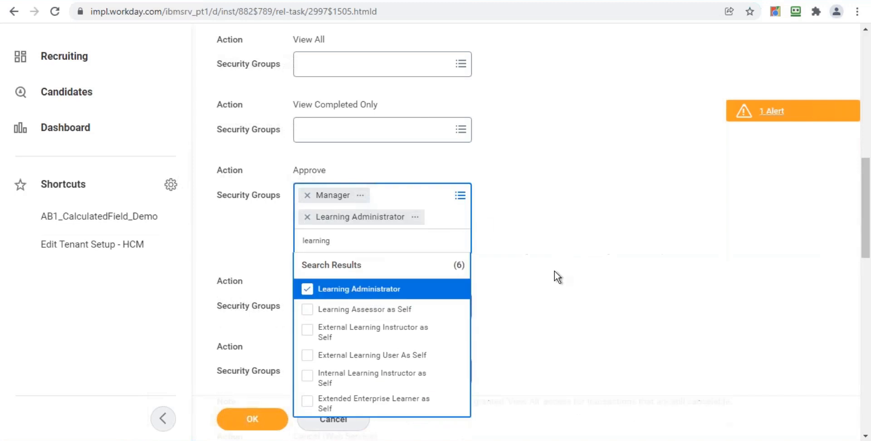
Add Learning Administrator to the Cancel action's security groups and save the policy changes
scroll(696, 200, "down", 4)
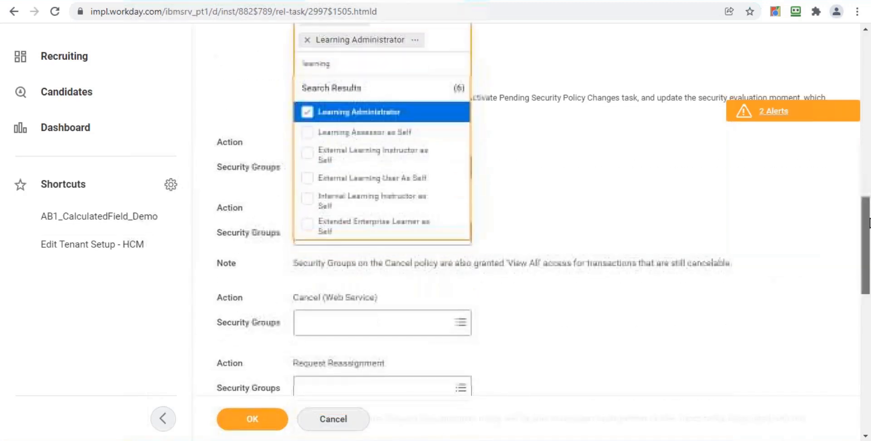
left_click(695, 200)
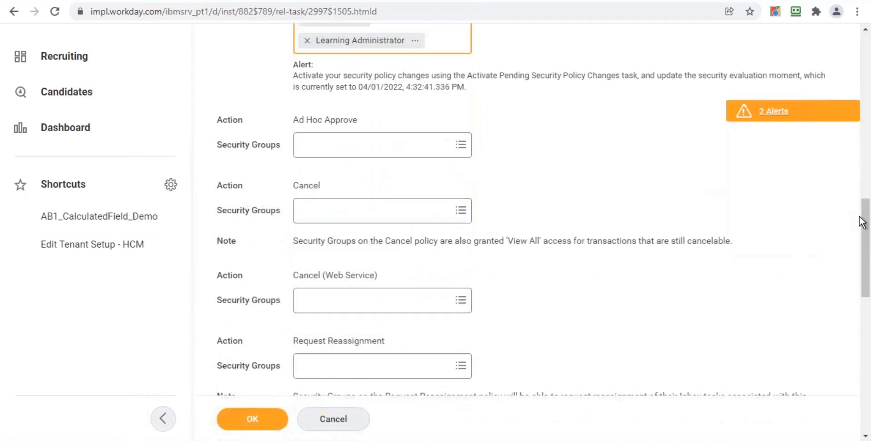
left_click_drag(864, 225, 850, 234)
left_click(421, 150)
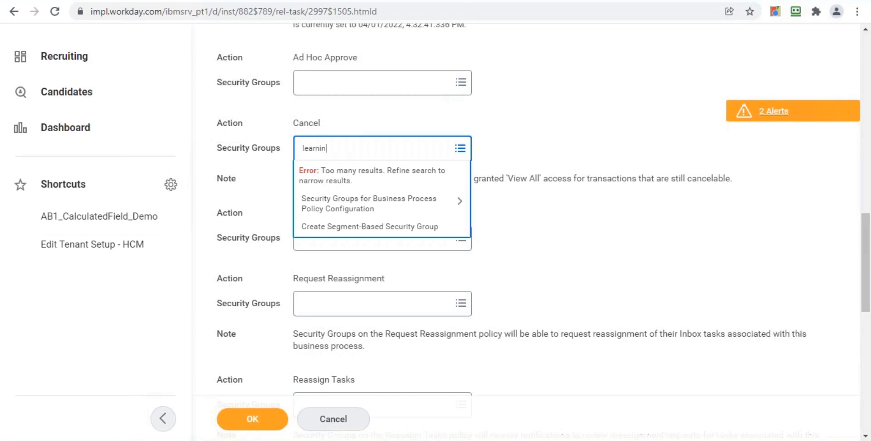
key("Return")
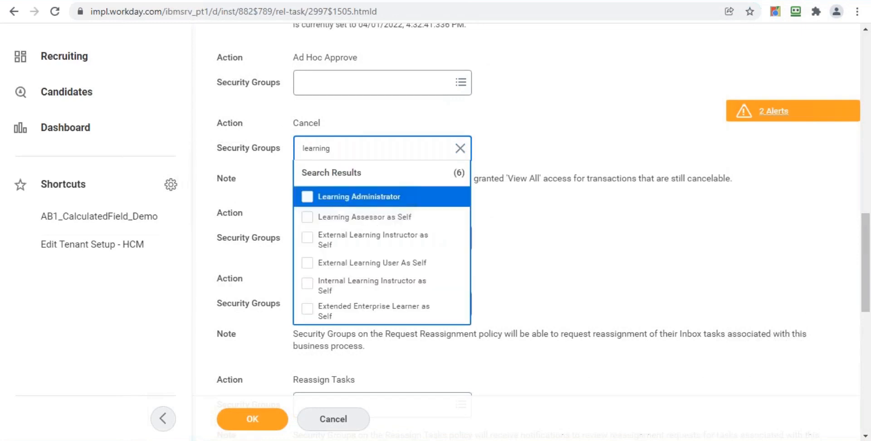
left_click(373, 198)
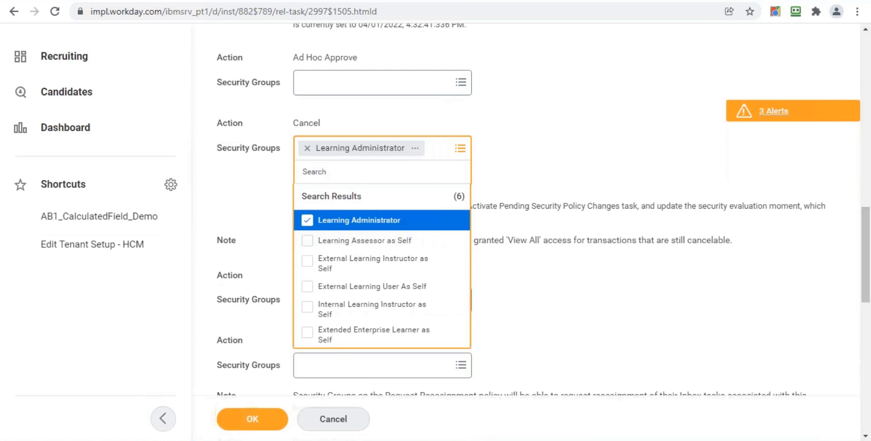
left_click_drag(867, 245, 852, 101)
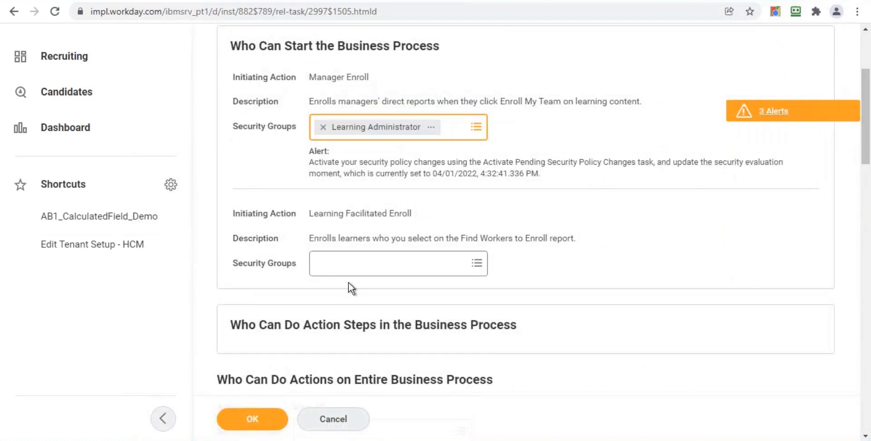
left_click(257, 426)
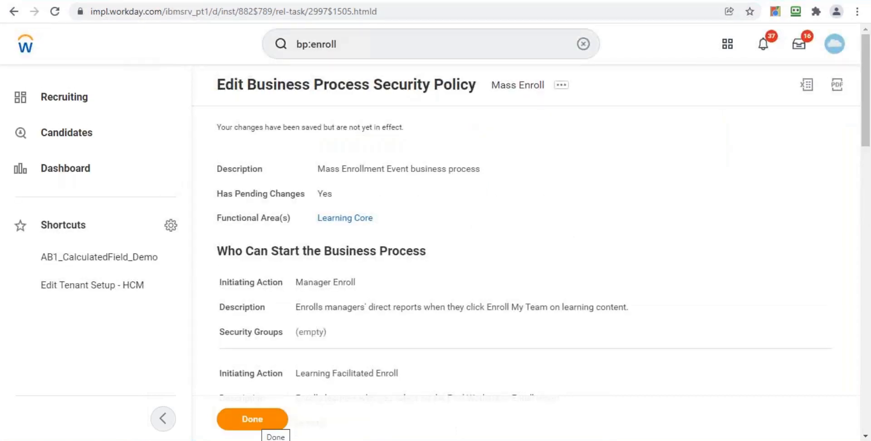
left_click(257, 424)
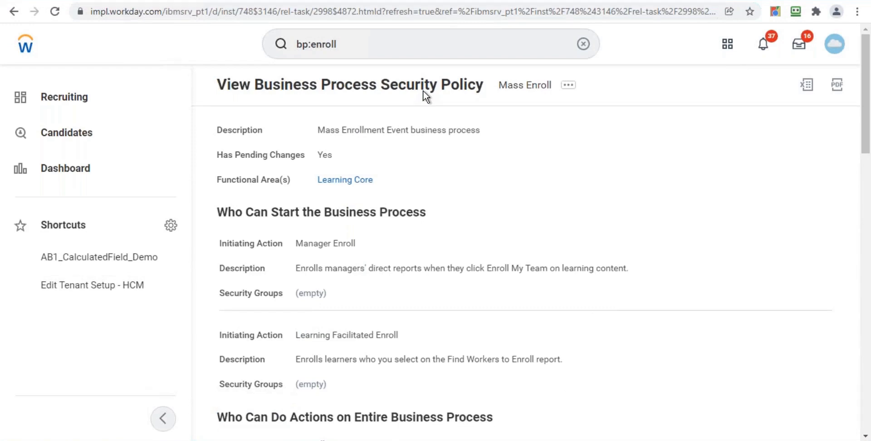
Search for and open the Activate Pending Security Policy Changes task
left_click(408, 44)
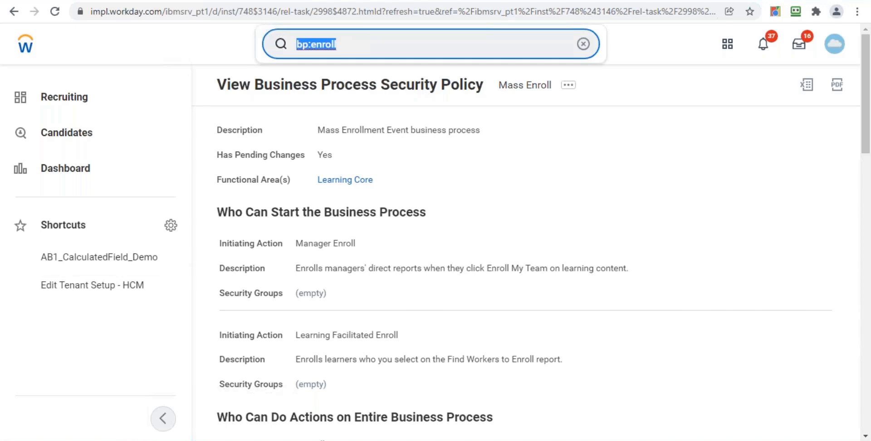
type("activate")
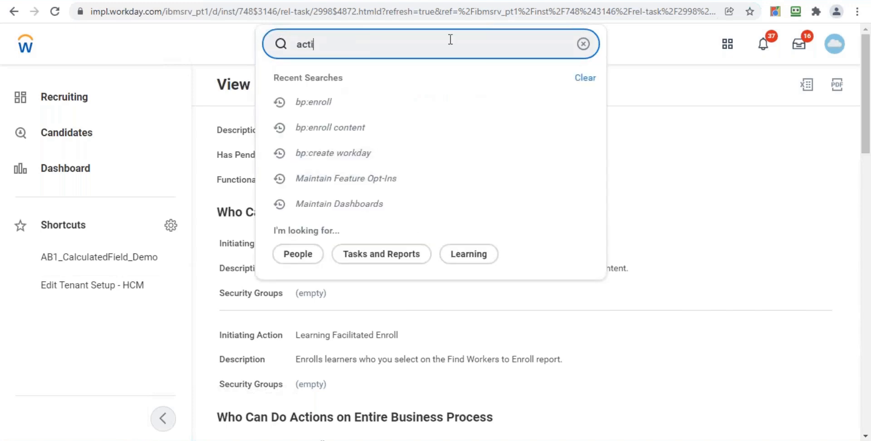
key("BackSpace")
type("activate s")
key("BackSpace")
type("pending")
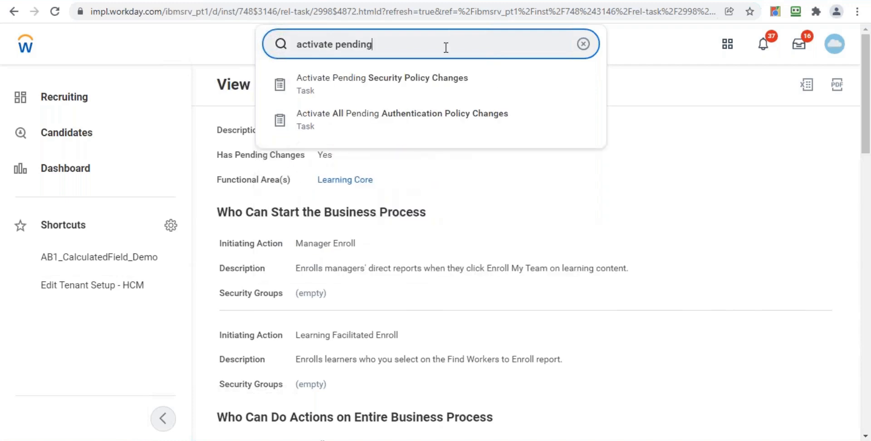
left_click(453, 86)
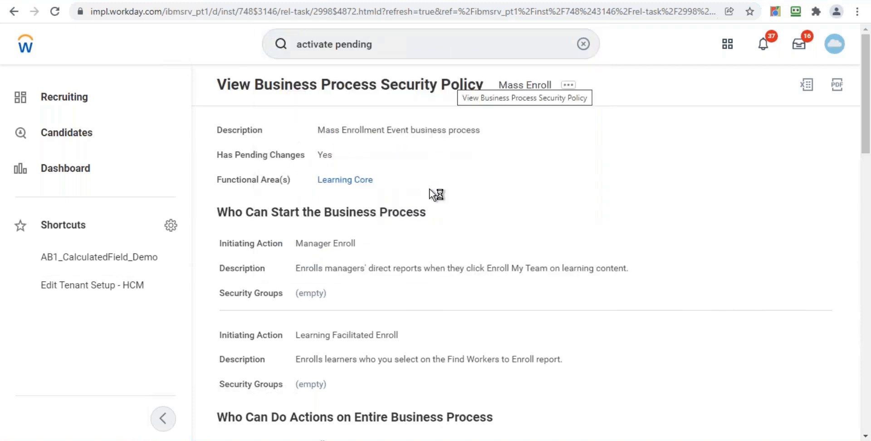
left_click(404, 239)
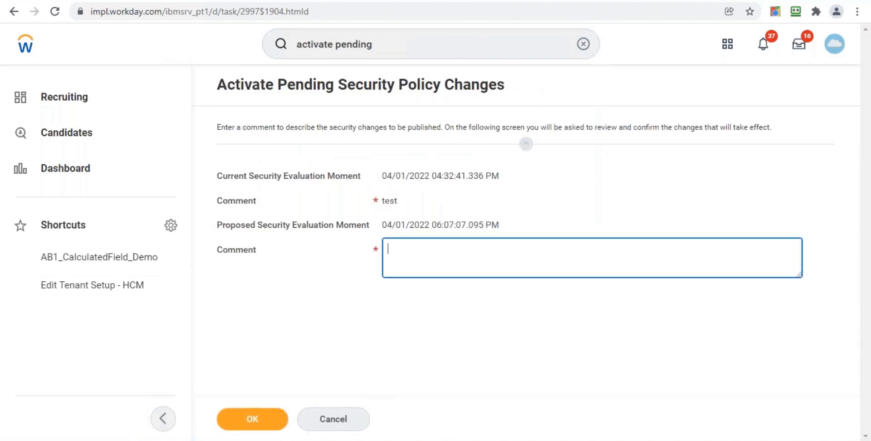
Activate the pending security policy changes with the comment test, confirming the activation
type("test")
left_click(237, 422)
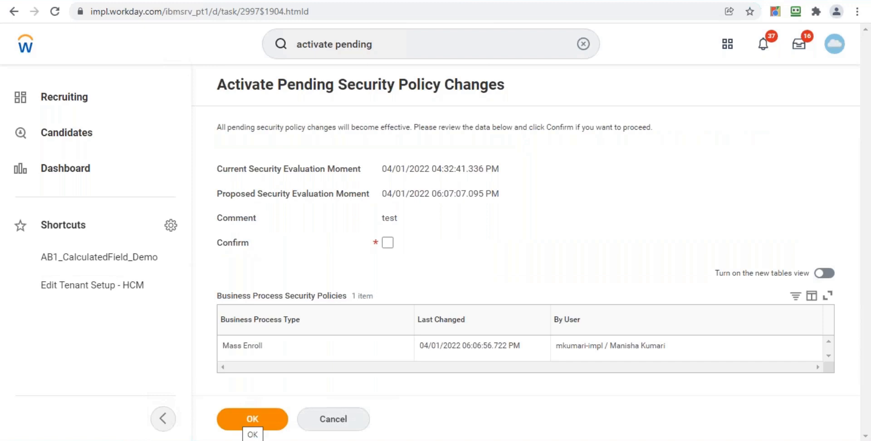
left_click(387, 242)
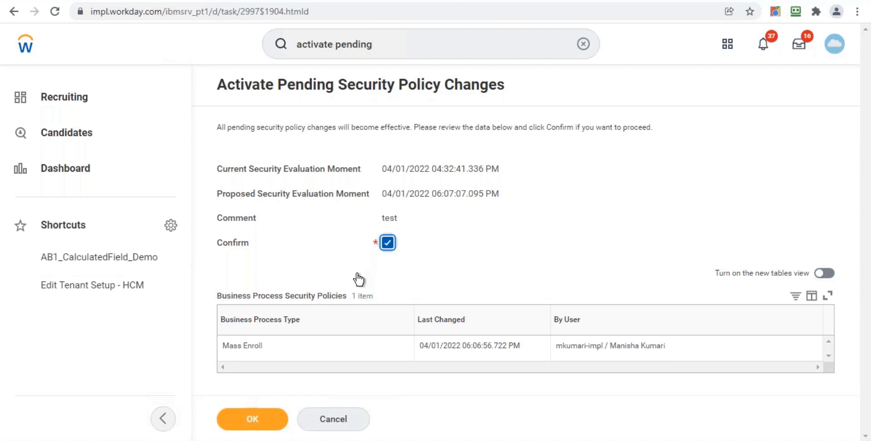
left_click(274, 420)
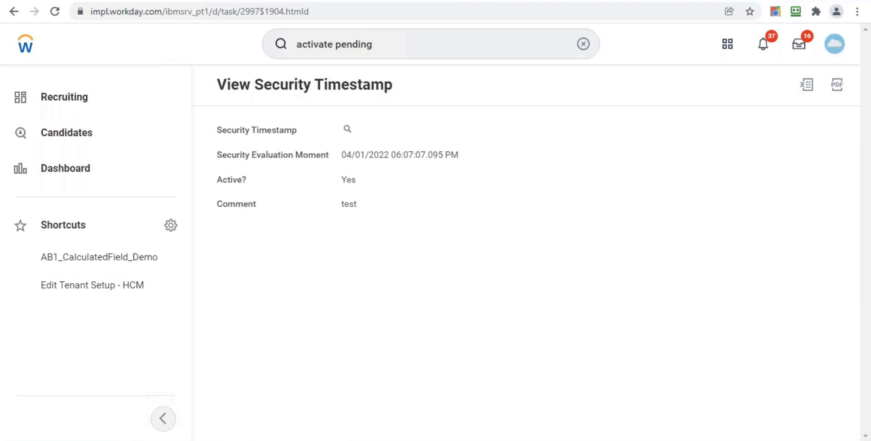
left_click(584, 43)
type("create ")
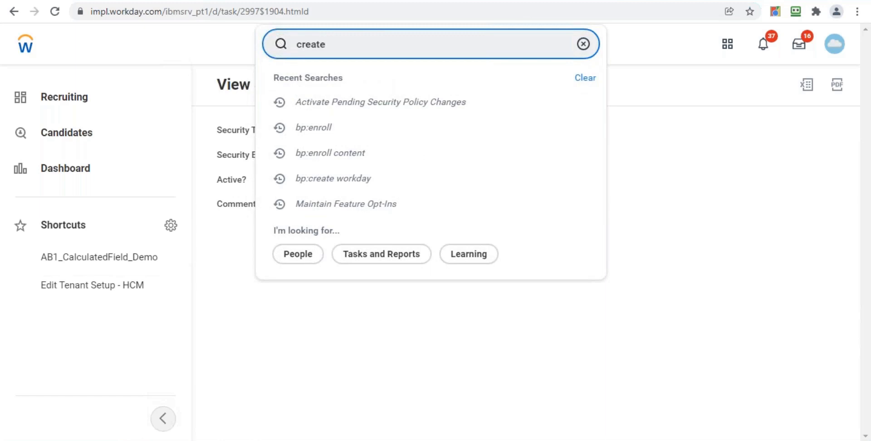
type("course")
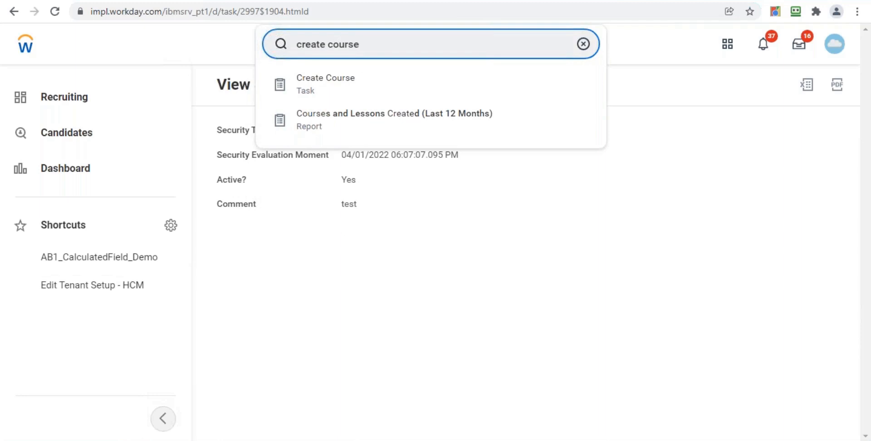
key("BackSpace")
key("BackSpace")
key("BackSpace")
key("BackSpace")
key("BackSpace")
key("BackSpace")
key("BackSpace")
key("BackSpace")
key("BackSpace")
key("BackSpace")
key("BackSpace")
key("BackSpace")
key("BackSpace")
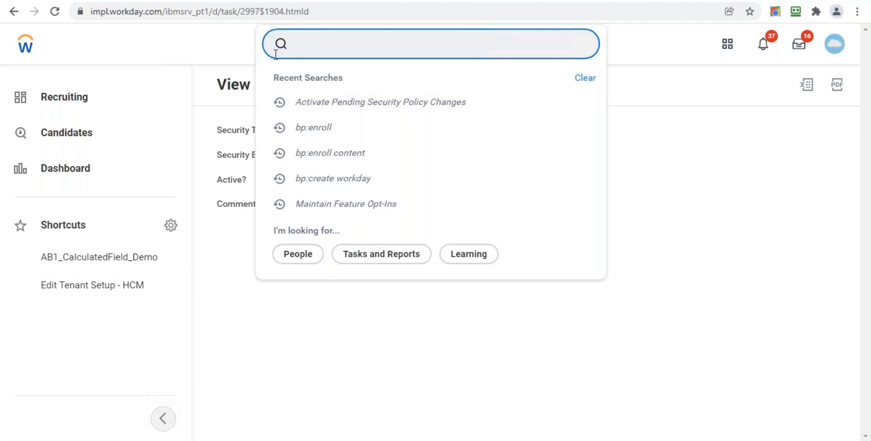
left_click(204, 51)
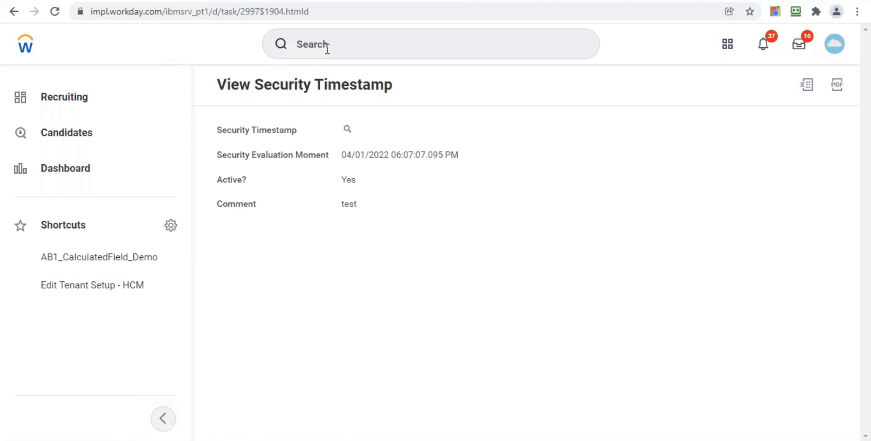
Search for and open the Copy Standard Report to Custom Report task
left_click(327, 48)
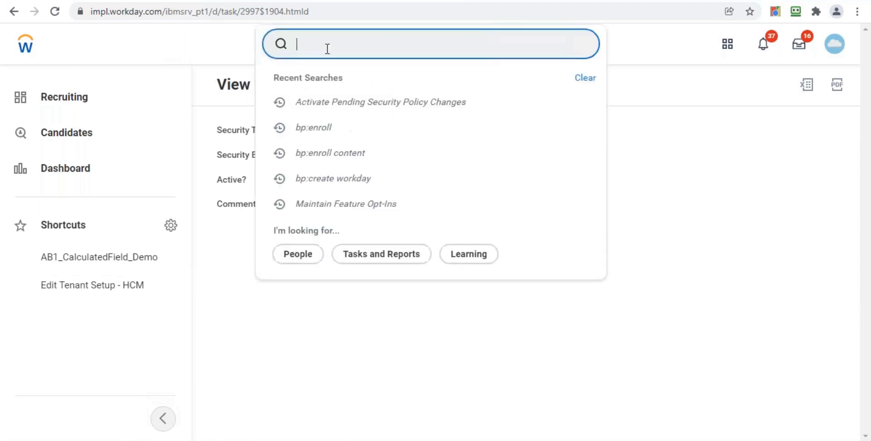
type("copy standard")
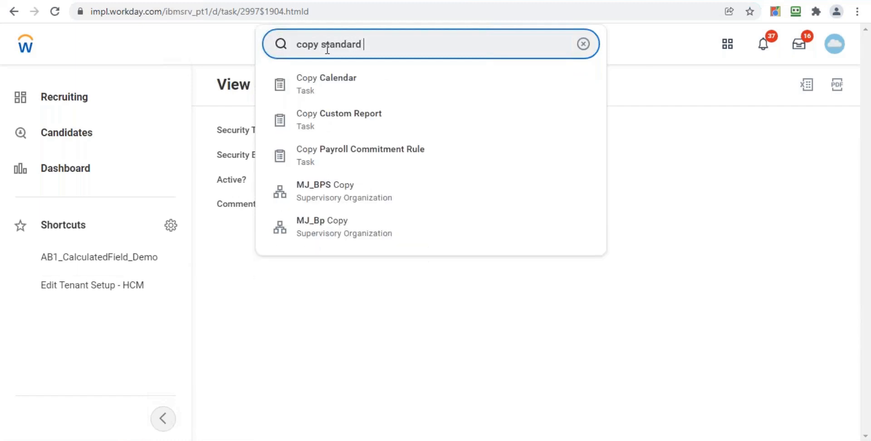
left_click(402, 82)
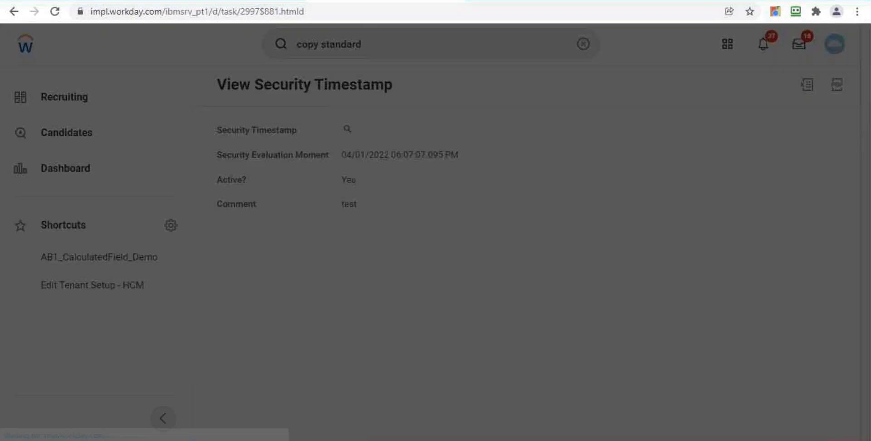
Choose Browse Learning Content as the standard report to copy and confirm
left_click(373, 185)
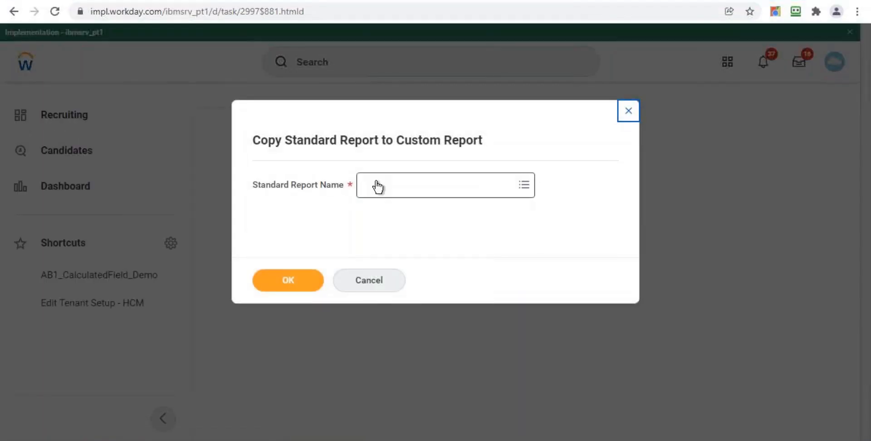
left_click(383, 188)
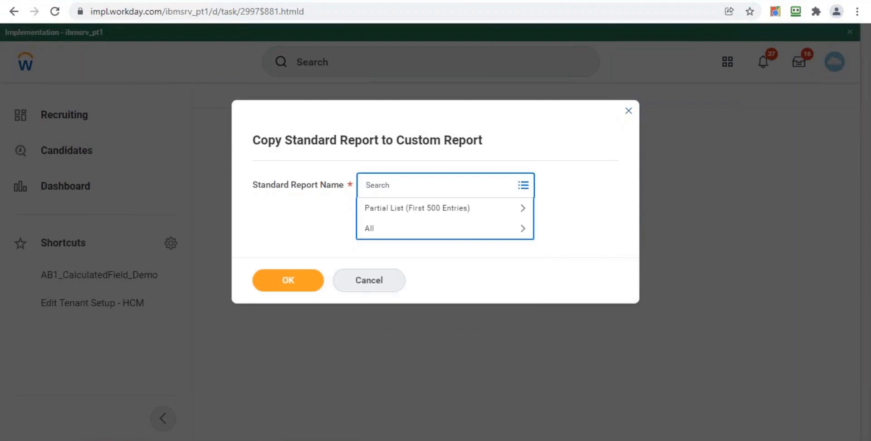
type("browse")
key("Return")
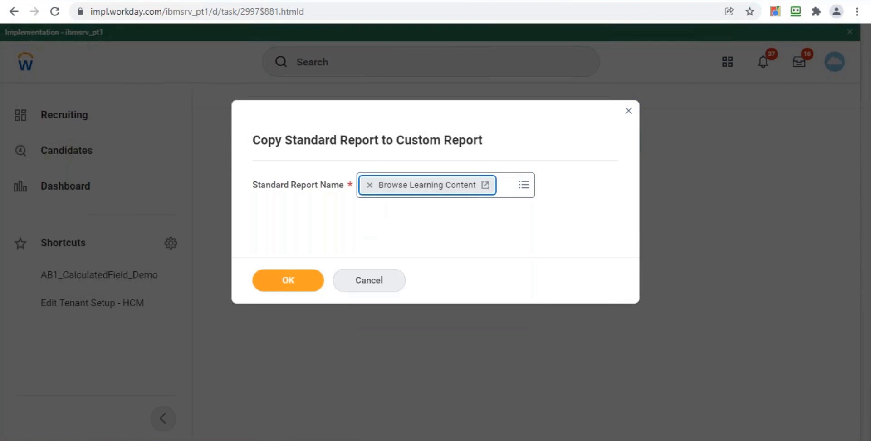
left_click(301, 283)
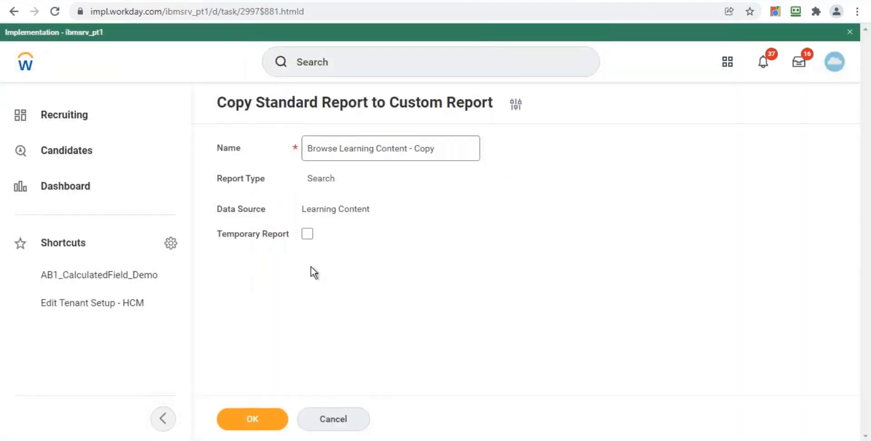
Name the custom report copy Browse Learning Content - Test and confirm
left_click(444, 148)
key("BackSpace")
key("BackSpace")
key("BackSpace")
key("BackSpace")
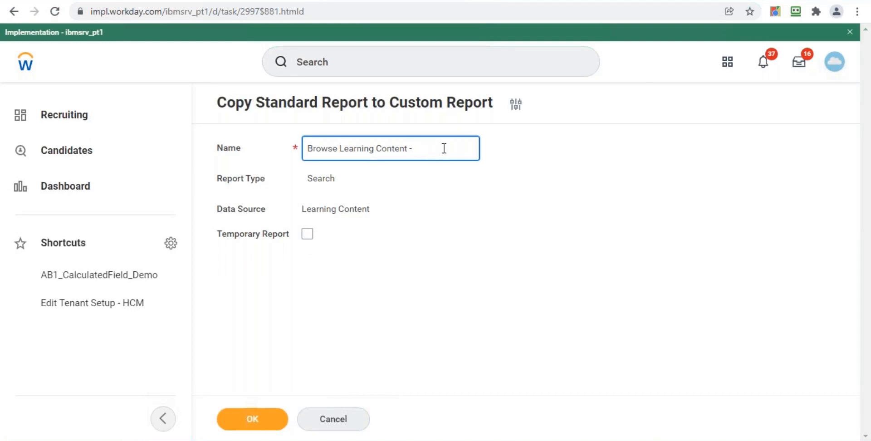
type("Test")
left_click(271, 422)
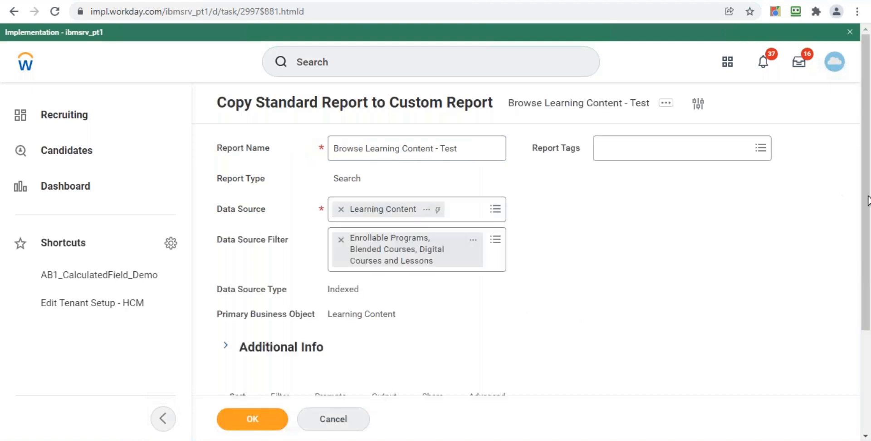
Add a second filter condition on instances using the Topic field
left_click_drag(868, 142, 869, 276)
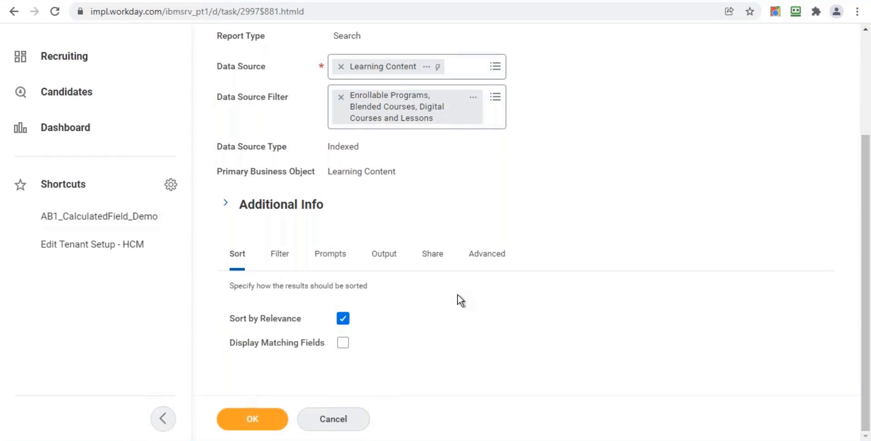
left_click(281, 263)
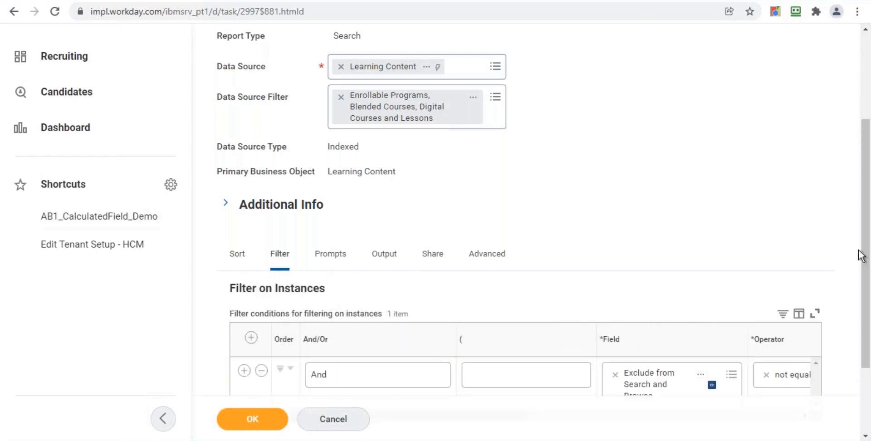
scroll(867, 208, "down", 3)
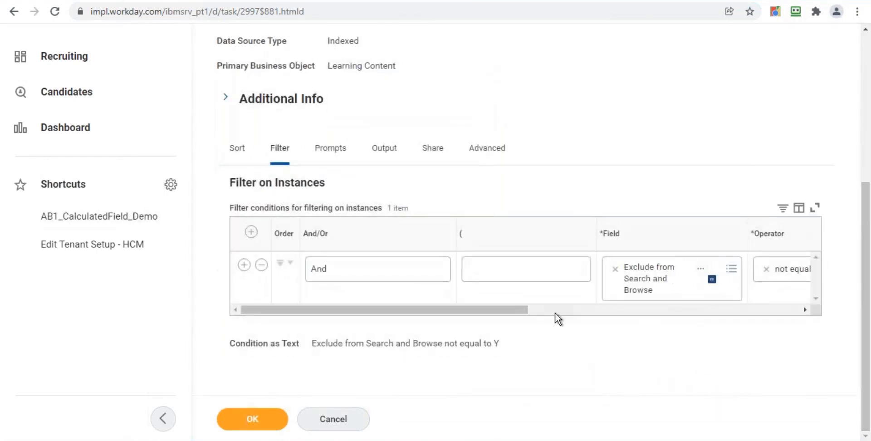
left_click_drag(497, 309, 467, 334)
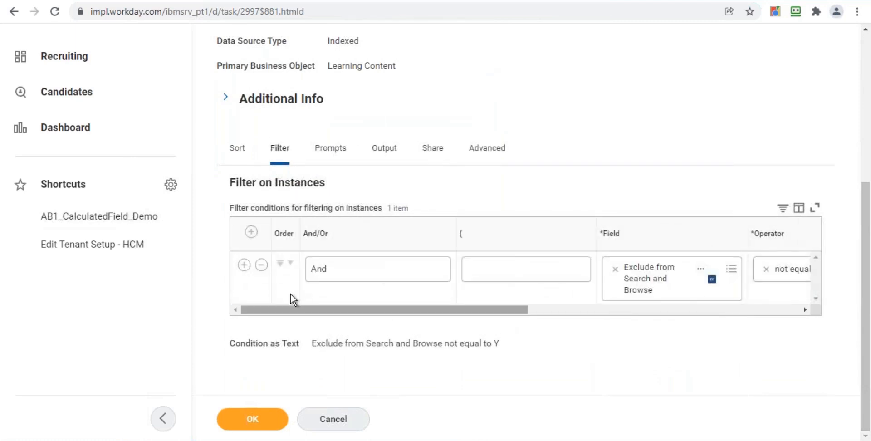
left_click(244, 265)
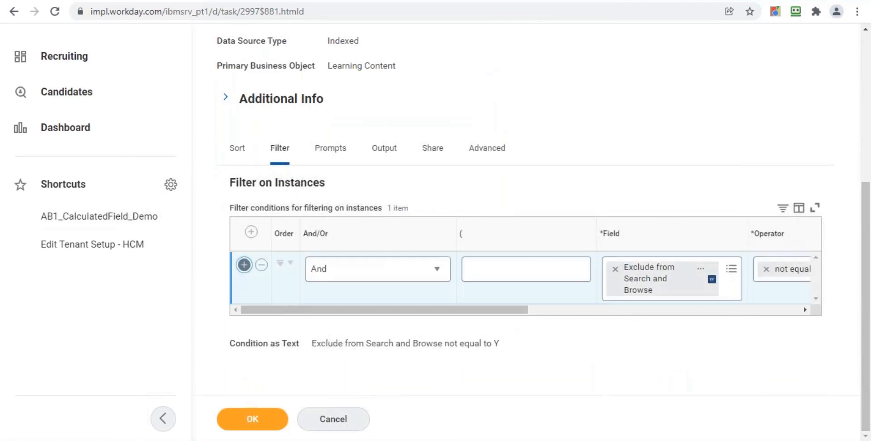
left_click(677, 322)
type("Topic")
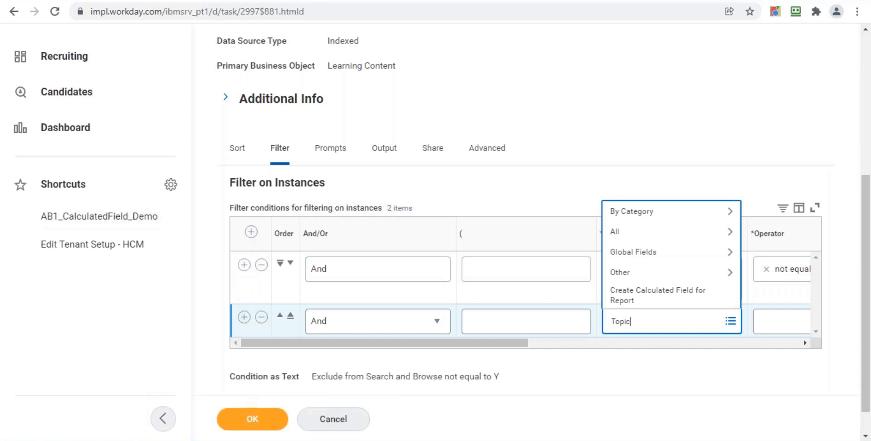
key("Return")
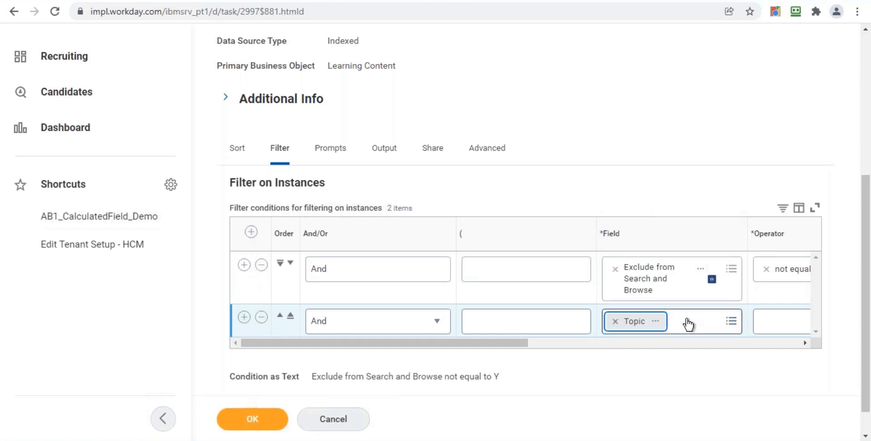
Set the Topic condition's operator to any in the selection list
left_click_drag(487, 345, 587, 342)
left_click(573, 321)
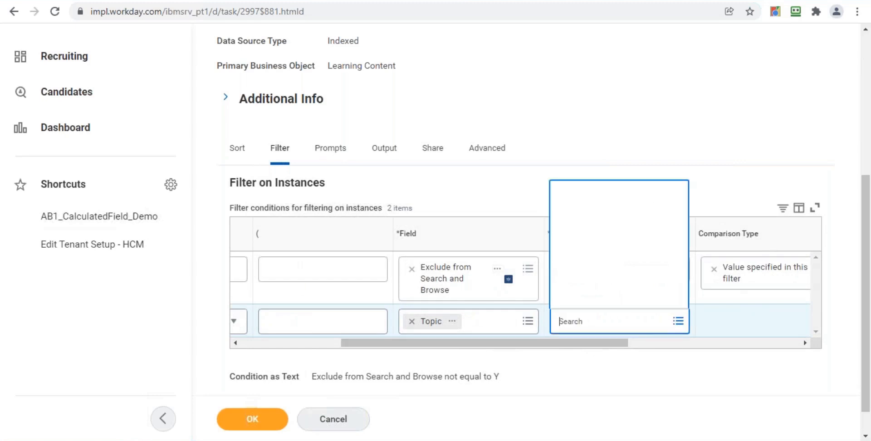
left_click(592, 281)
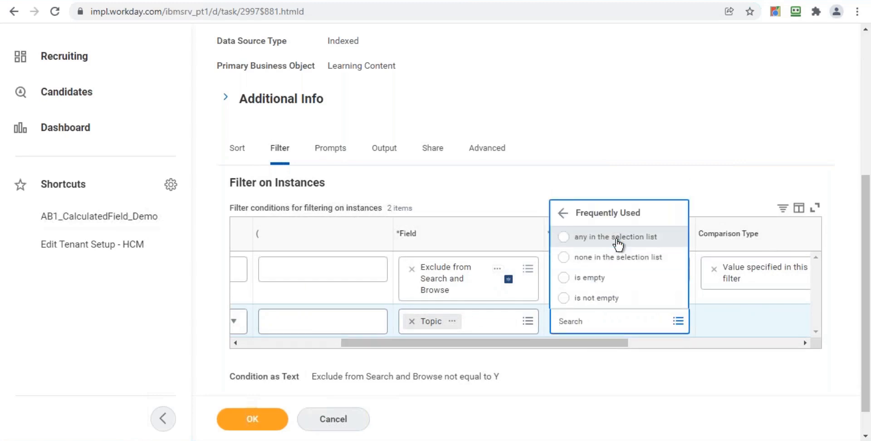
left_click(617, 240)
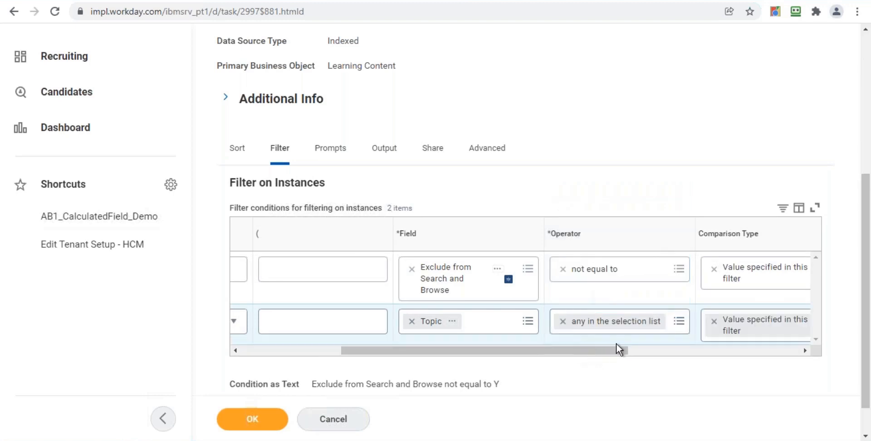
Try to set the Topic condition's comparison value to HR
left_click_drag(593, 356, 695, 342)
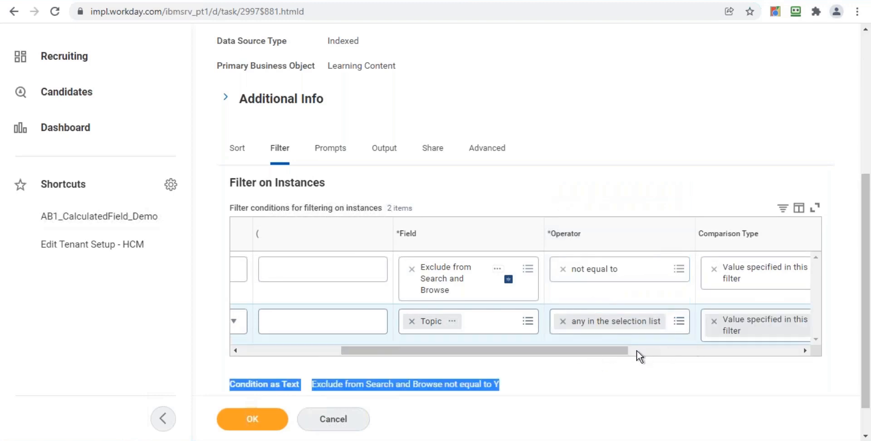
left_click_drag(614, 354, 710, 353)
left_click(709, 325)
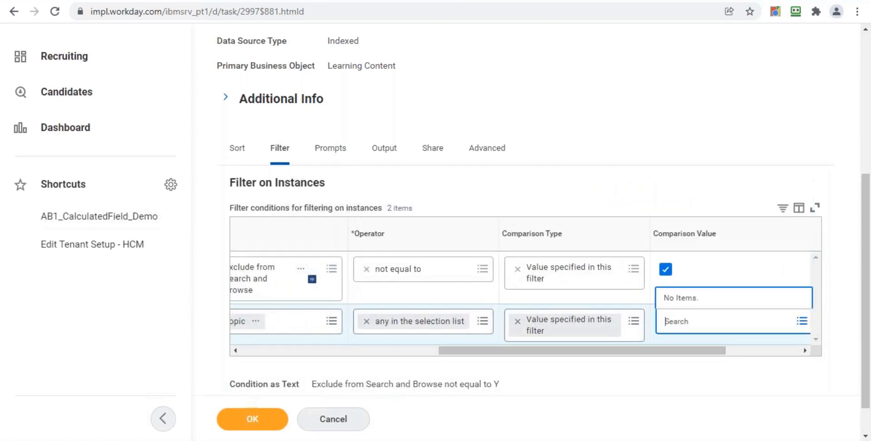
type("HR")
key("Return")
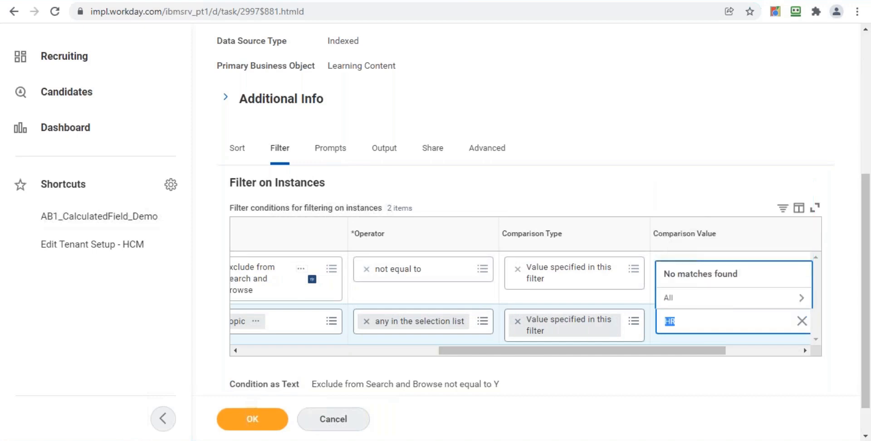
left_click(690, 299)
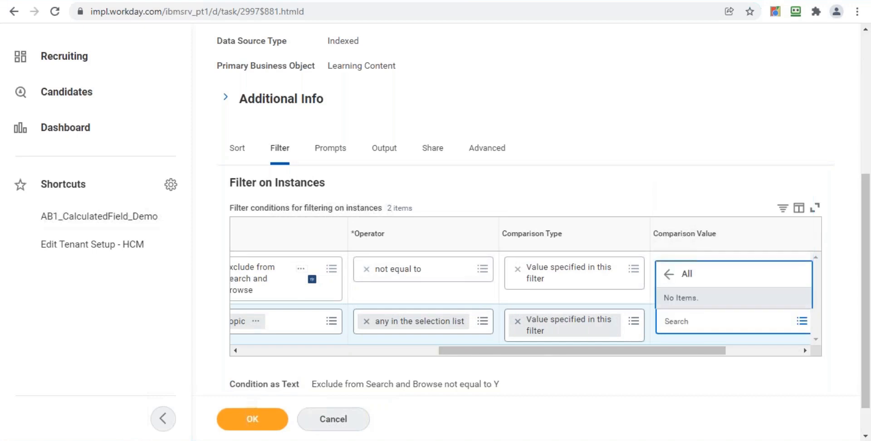
left_click(393, 344)
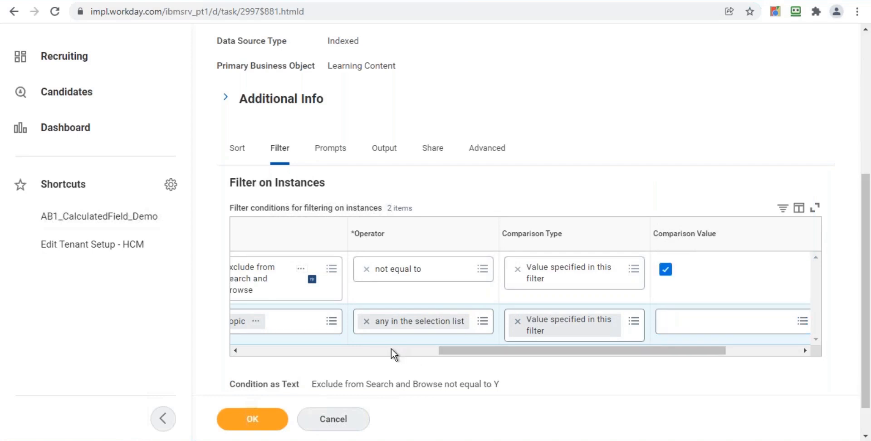